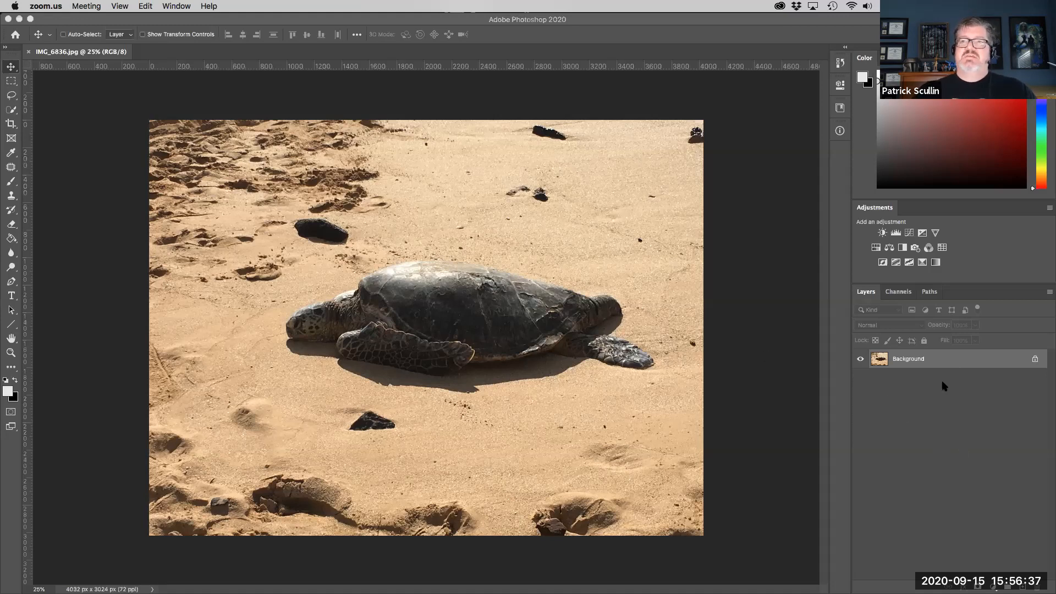
Step: Convert the locked Background into a regular layer named Original
double_click(915, 362)
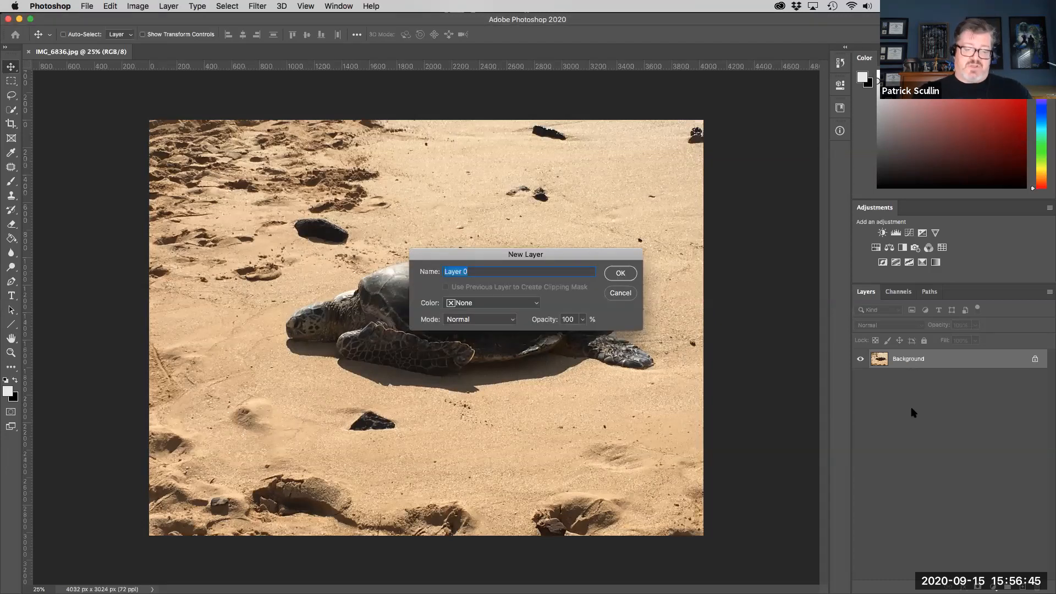
type("Original")
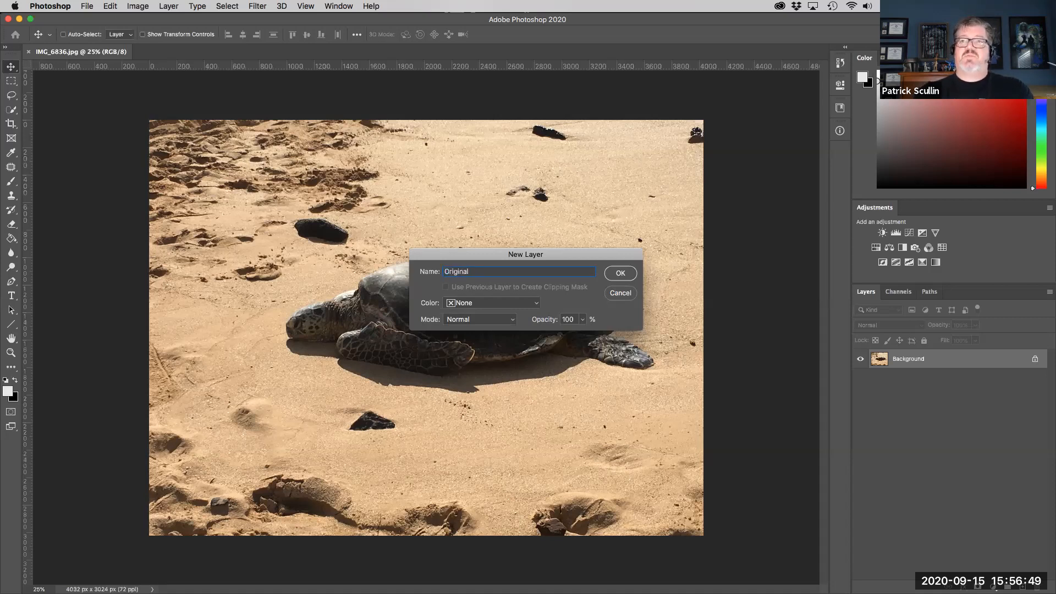
key("Return")
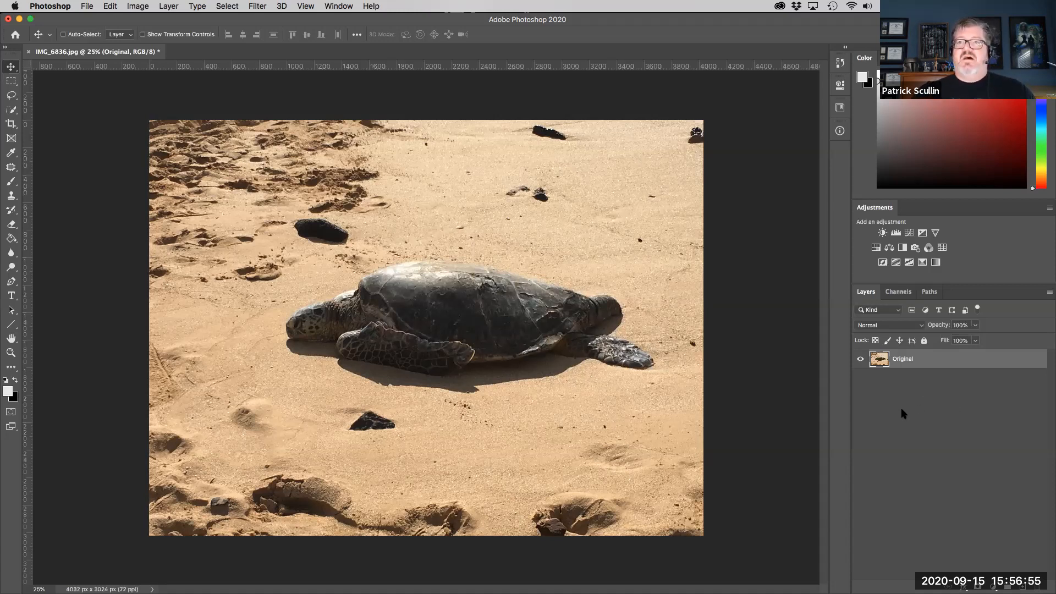
Step: Duplicate the Original layer under the name Edit, and delete that duplicate
left_click(1048, 293)
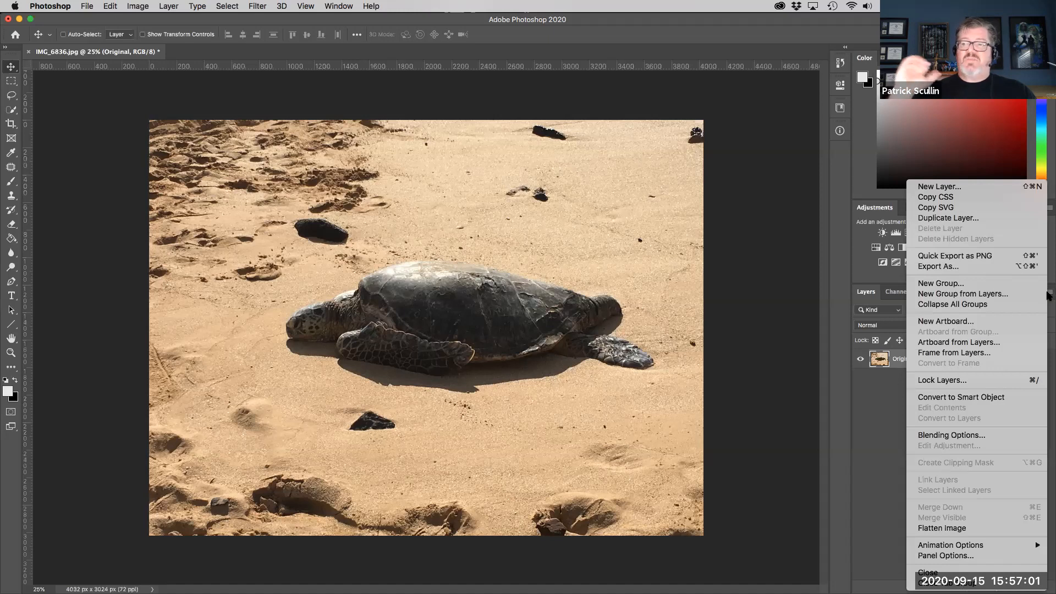
left_click(974, 218)
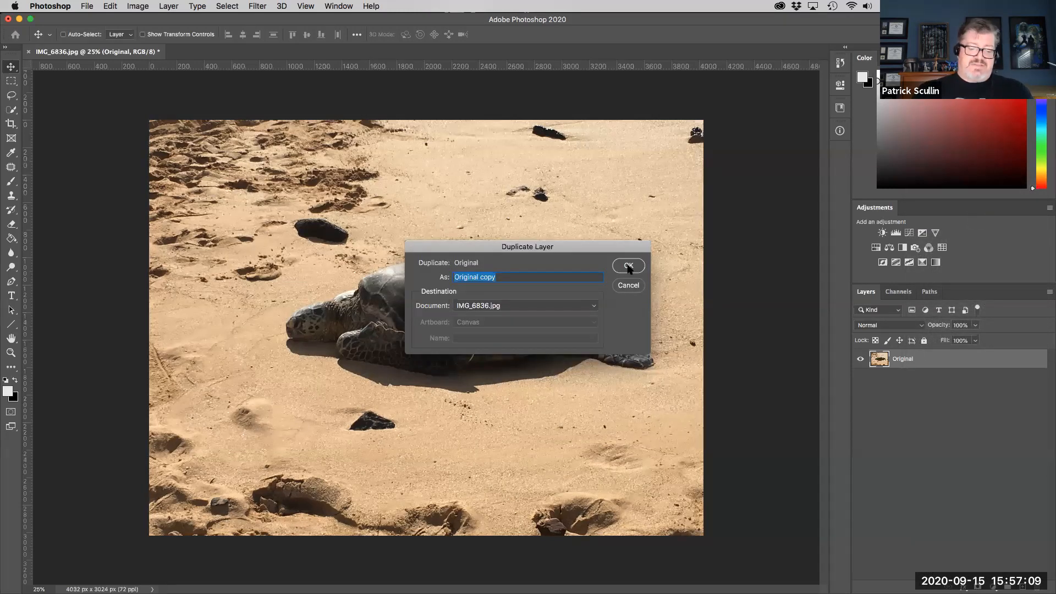
type("Edit")
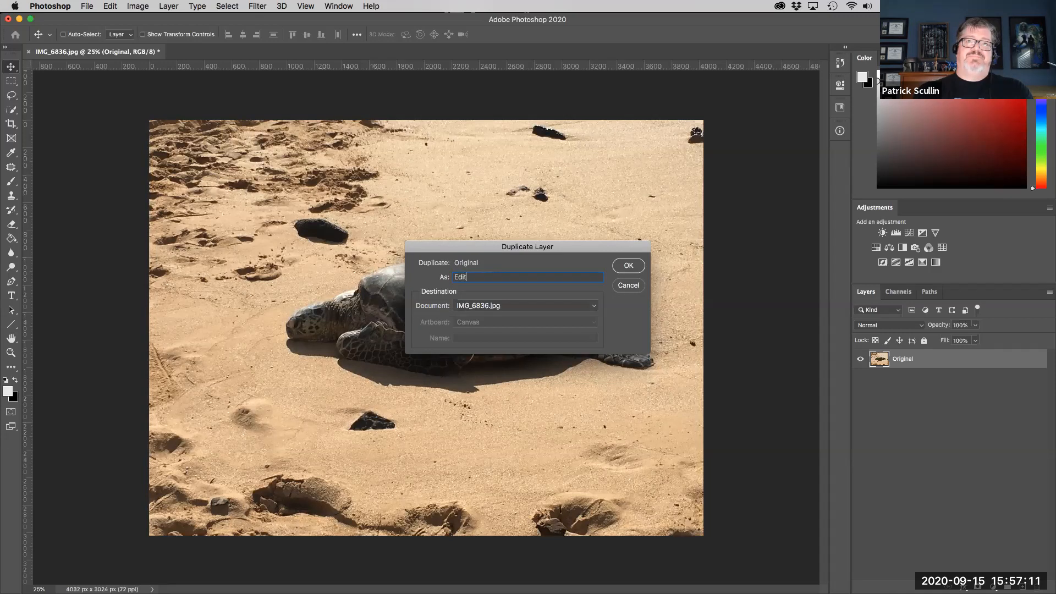
key("Return")
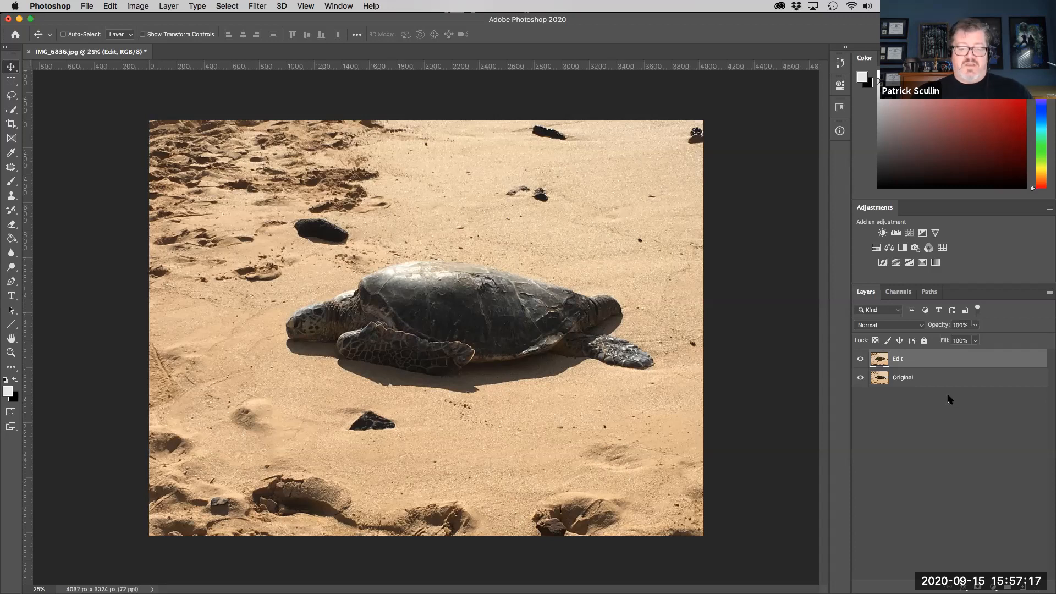
key("BackSpace")
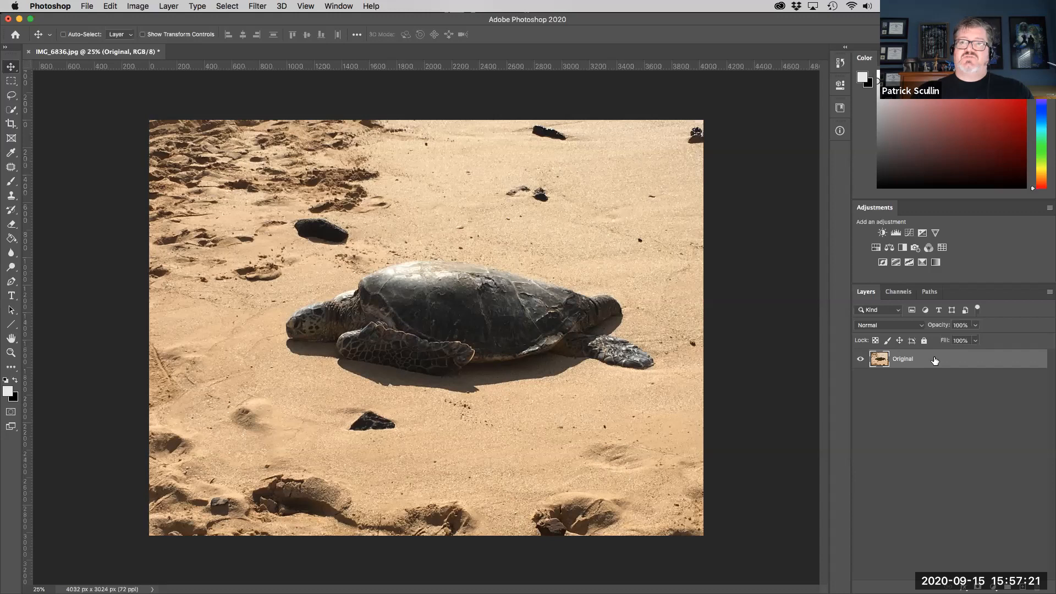
Step: Make a new copy of the Original layer and rename the copy Edit
left_click_drag(935, 360, 1023, 584)
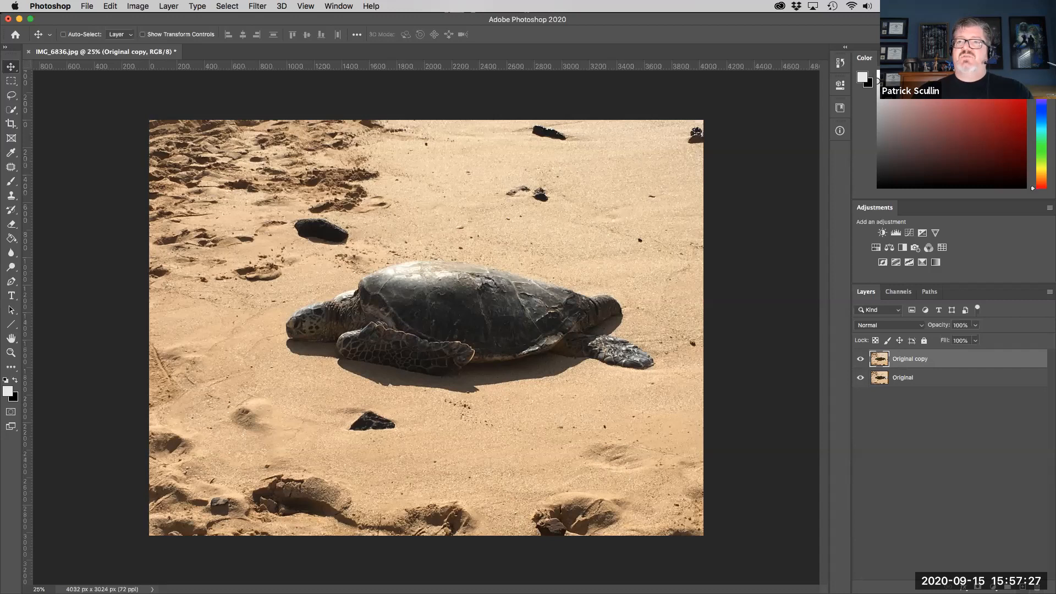
double_click(922, 360)
type("Edit")
key("Return")
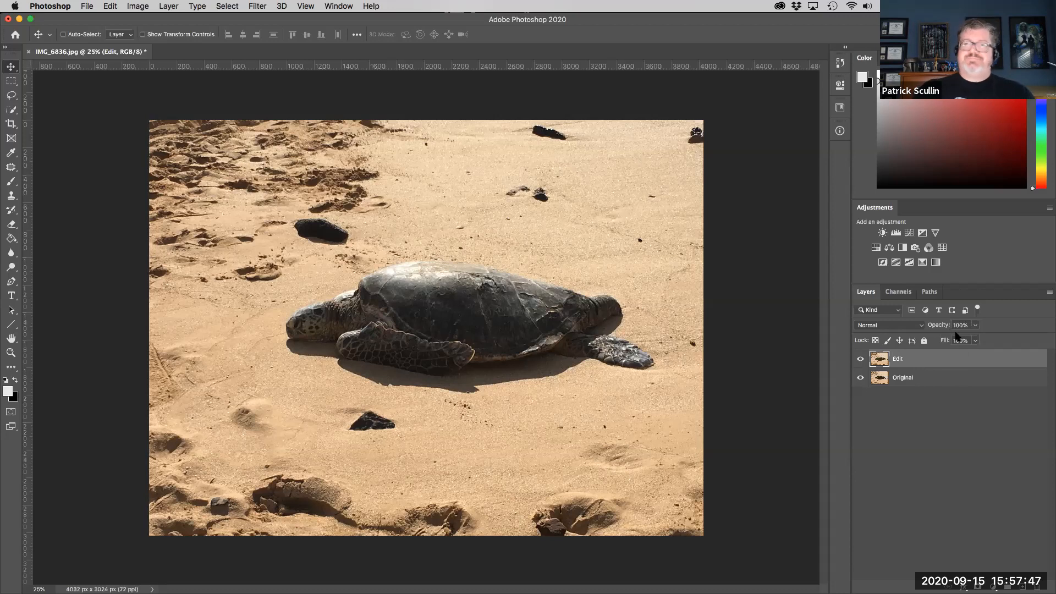
Step: Lower the Edit layer's opacity to 48% and hide the Original layer
left_click(975, 326)
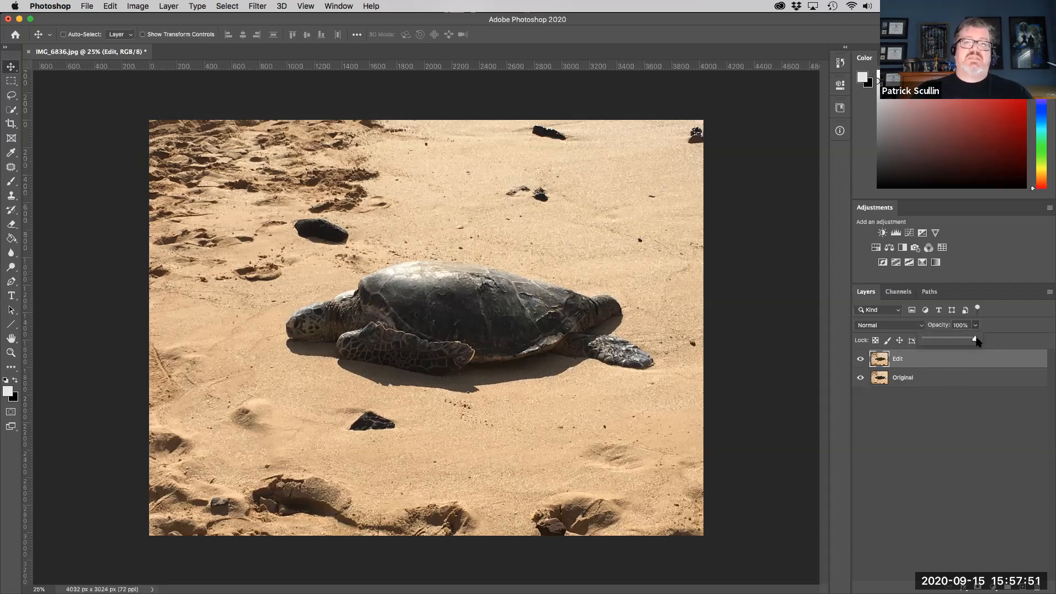
left_click_drag(975, 339, 948, 339)
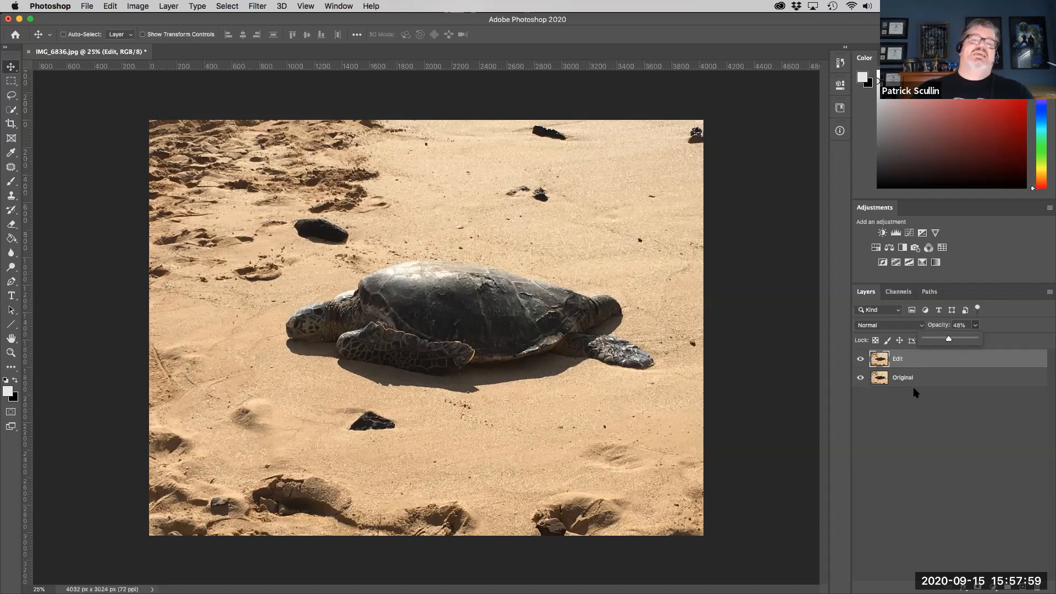
left_click(861, 377)
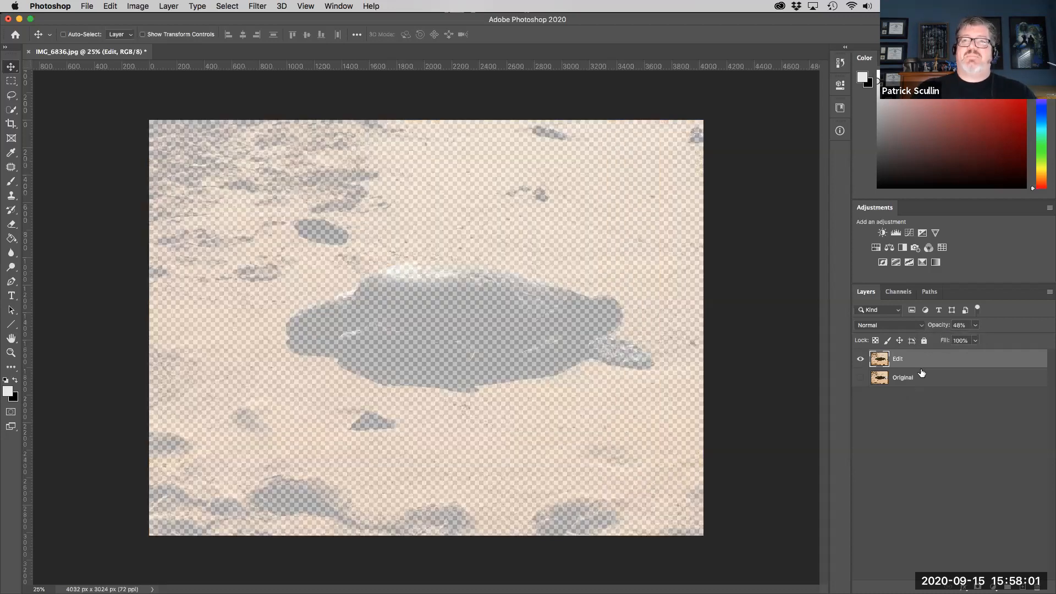
Step: Restore the Edit layer's opacity to 100%
left_click(975, 340)
mouse_move(975, 341)
left_mouse_down()
mouse_move(1002, 341)
mouse_move(961, 342)
mouse_move(1022, 341)
mouse_move(977, 342)
left_mouse_up()
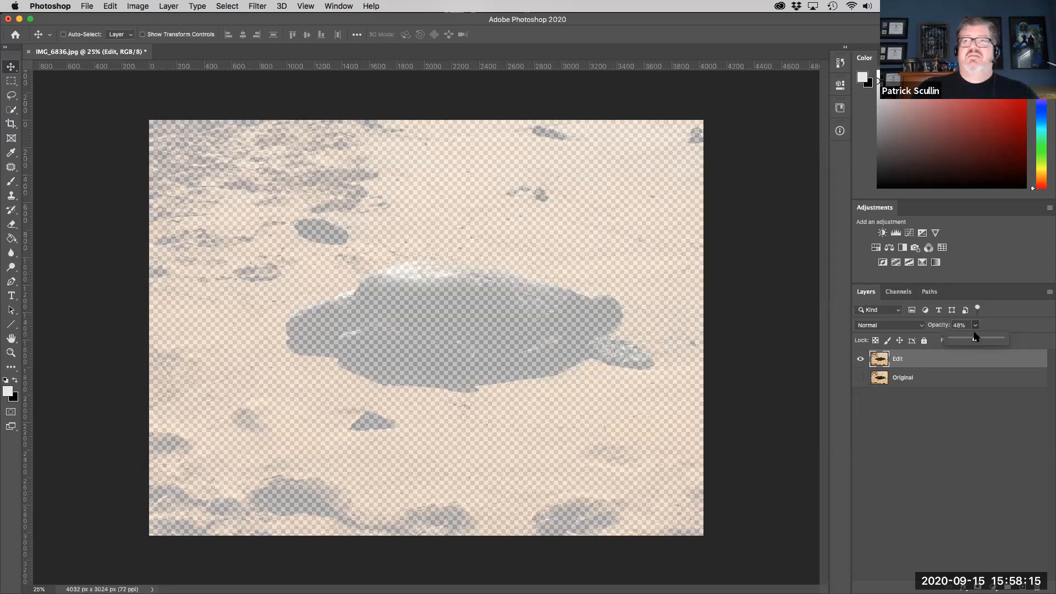
left_click_drag(976, 341, 1023, 341)
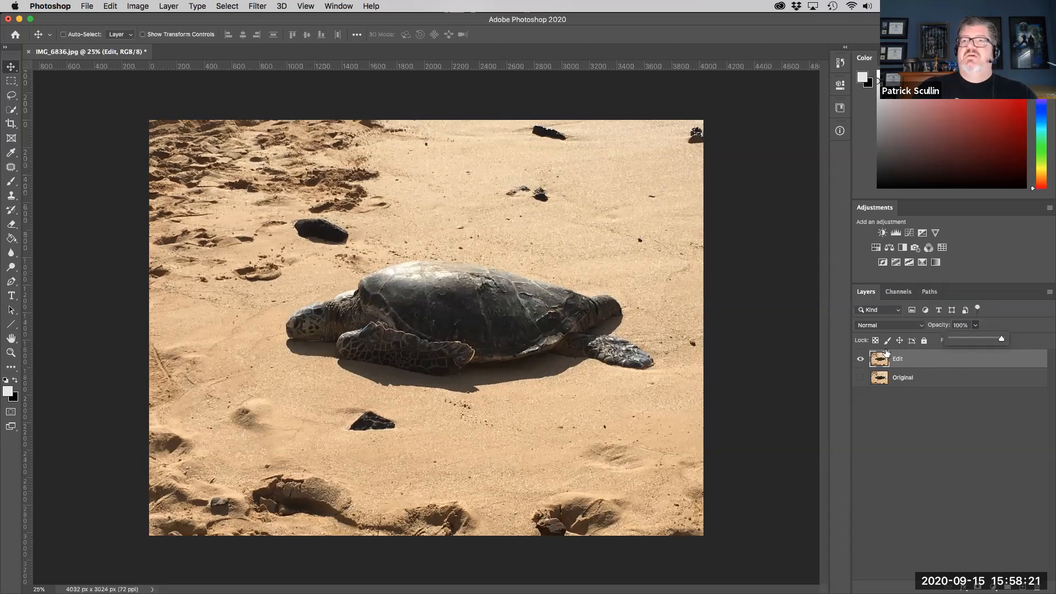
Step: Lock the transparent pixels of the Edit layer, and remove that lock
left_click(862, 343)
left_click(875, 340)
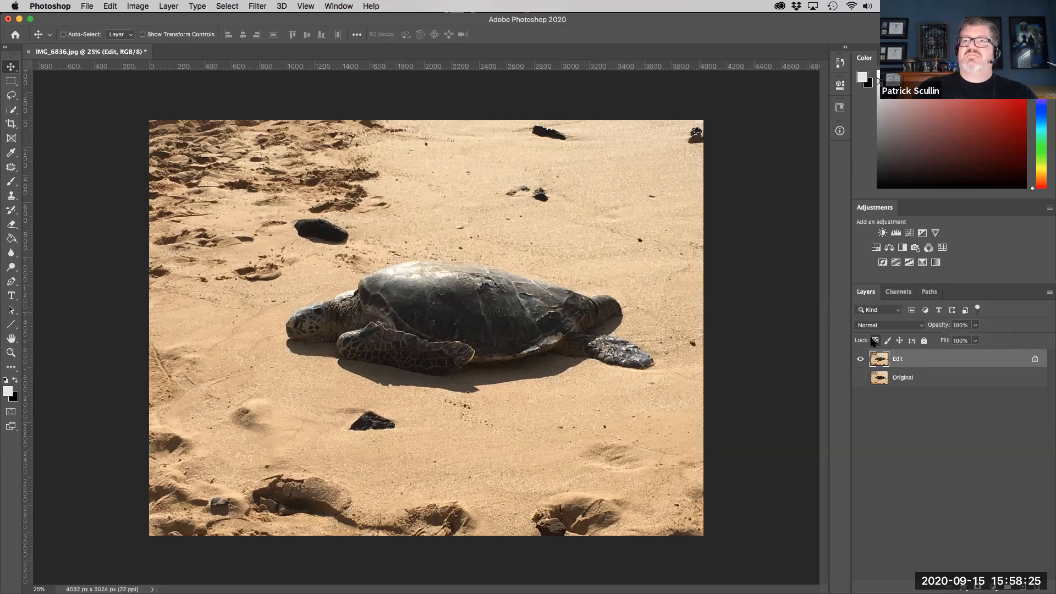
left_click(1035, 361)
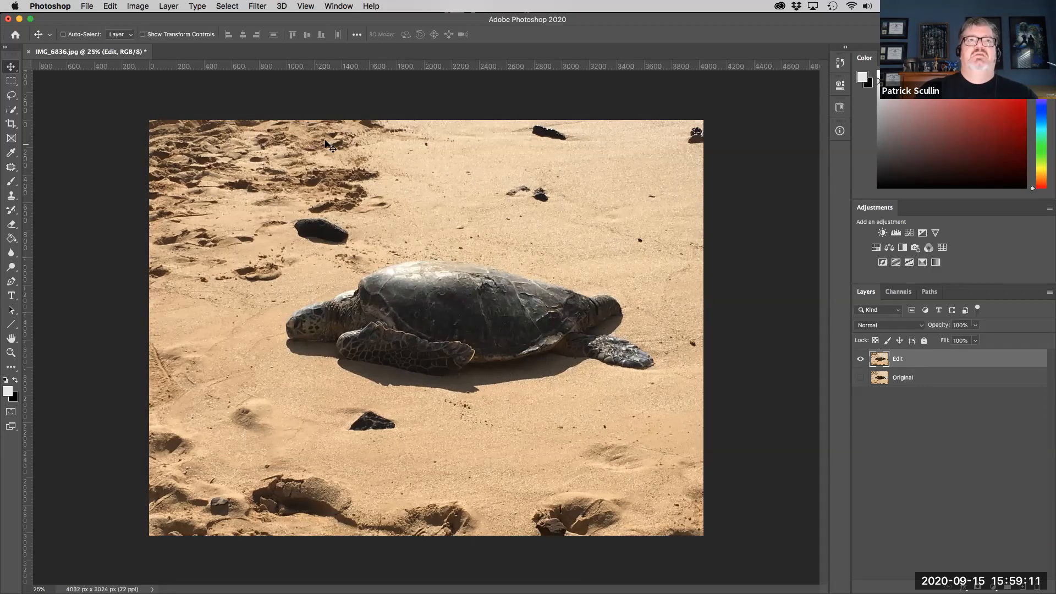
Step: Apply a Hue/Saturation adjustment to the Edit layer with Colorize on, hue 167 and saturation 65
left_click(143, 8)
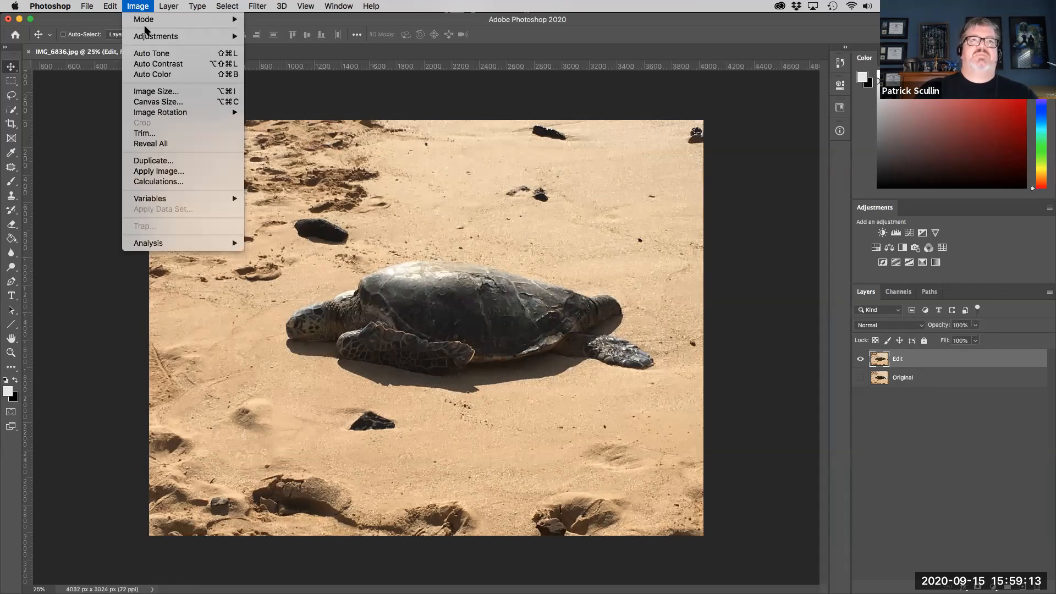
mouse_move(147, 38)
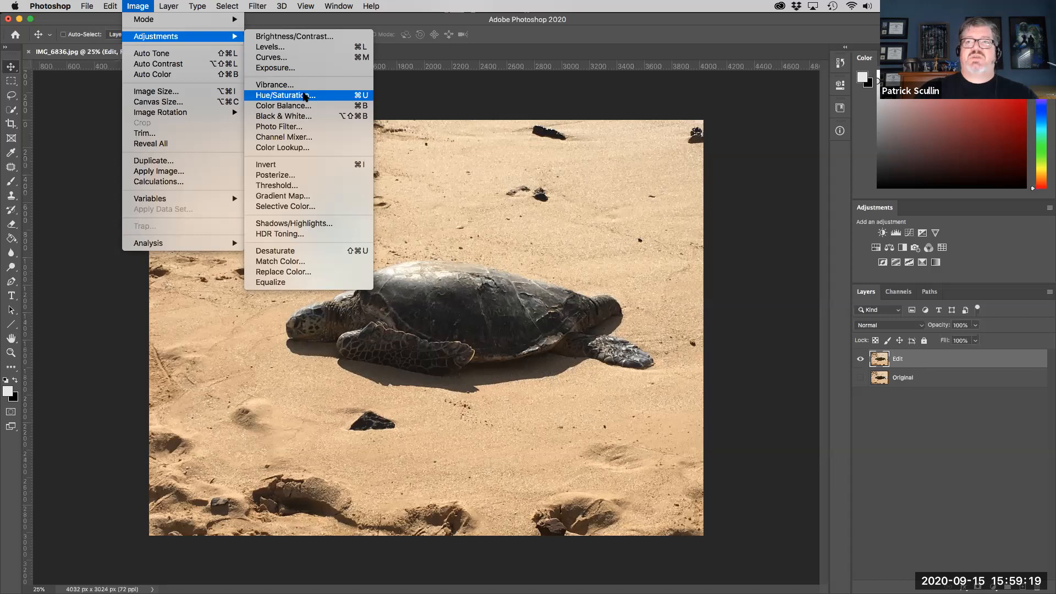
left_click(306, 96)
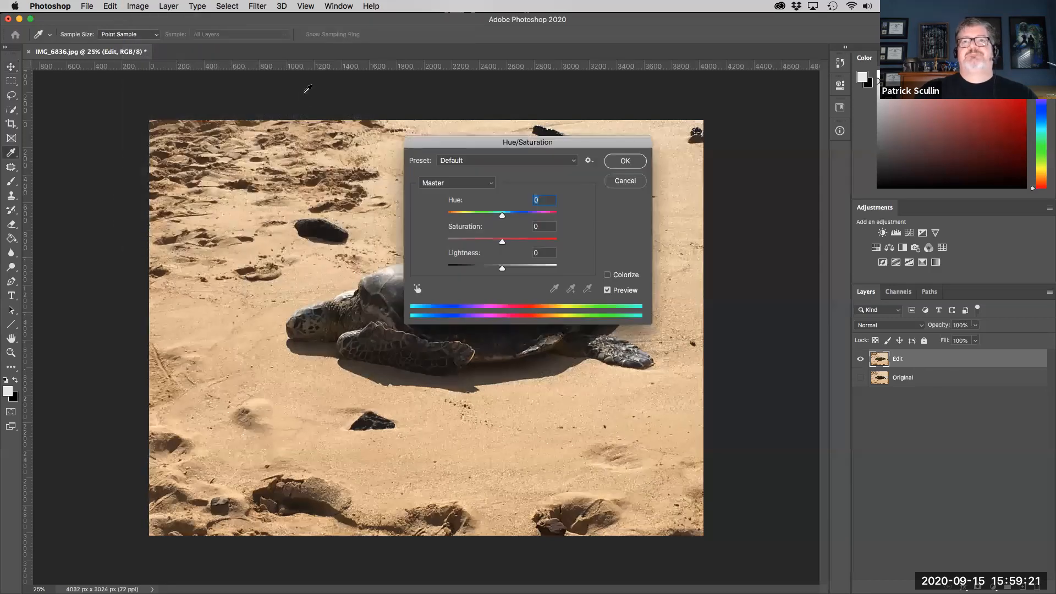
left_click(608, 275)
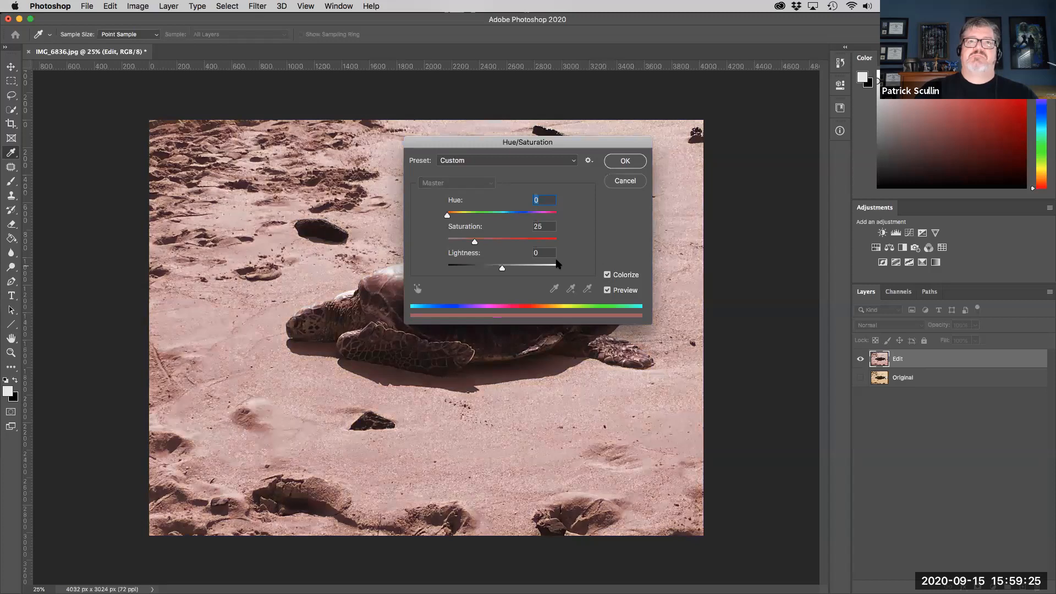
left_click_drag(475, 243, 510, 243)
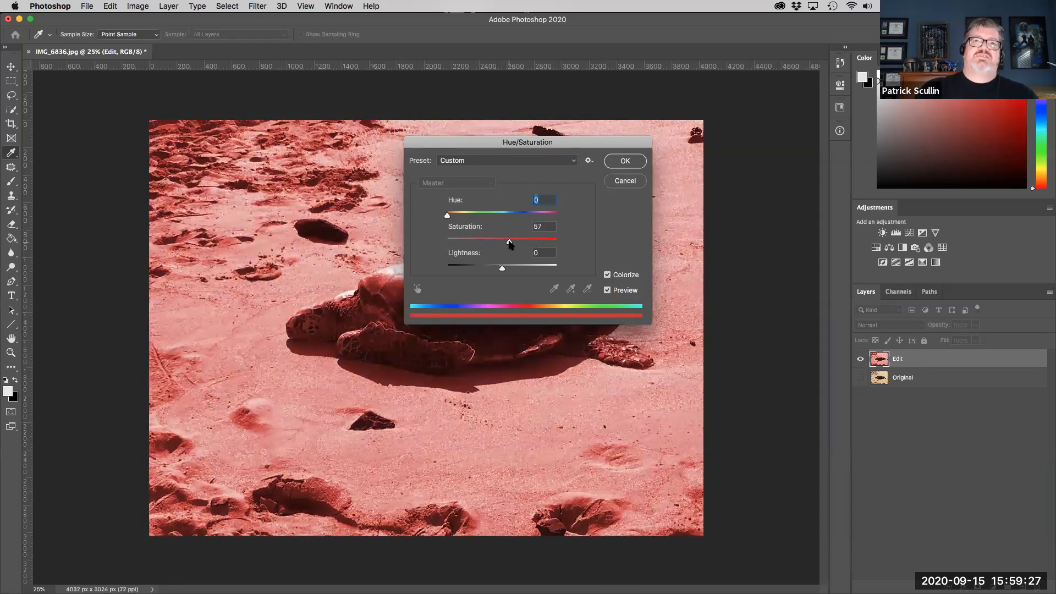
left_click_drag(447, 215, 518, 244)
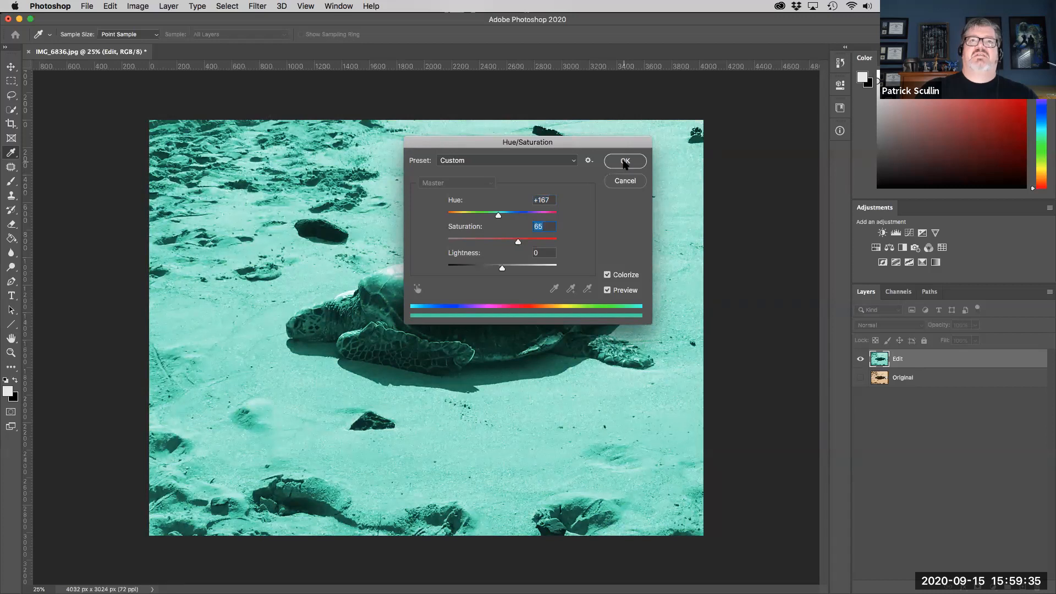
left_click(625, 162)
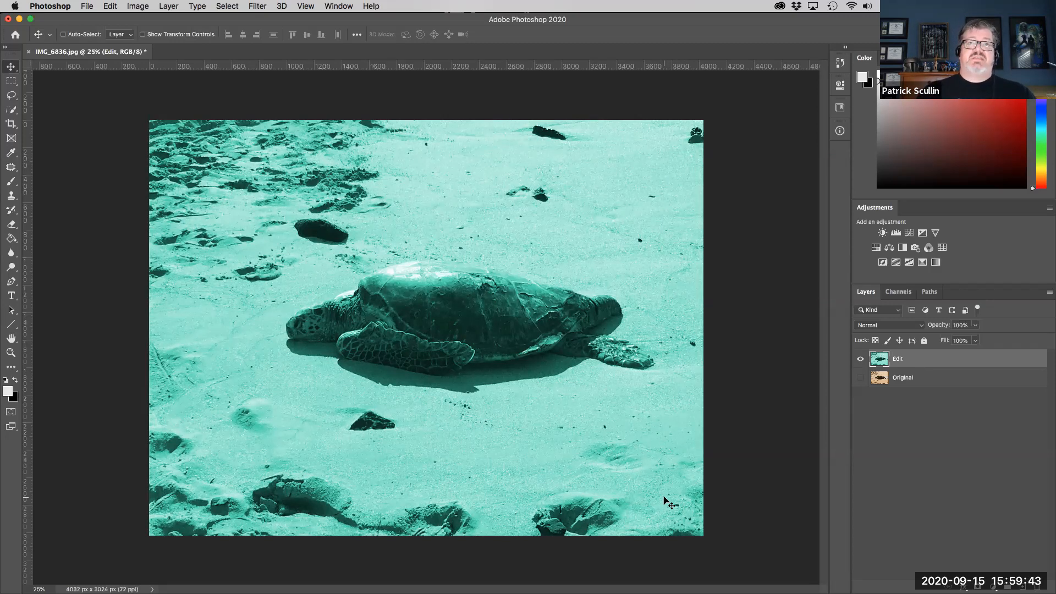
Step: Show the Original layer and blend the Edit layer over it in Overlay mode at 50% opacity
left_click(860, 378)
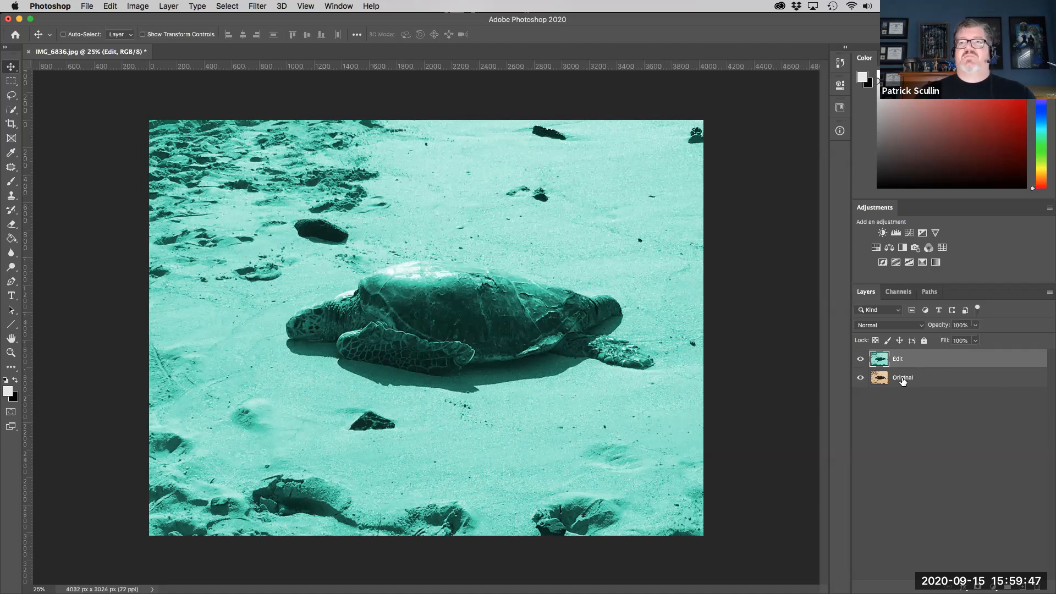
left_click(903, 326)
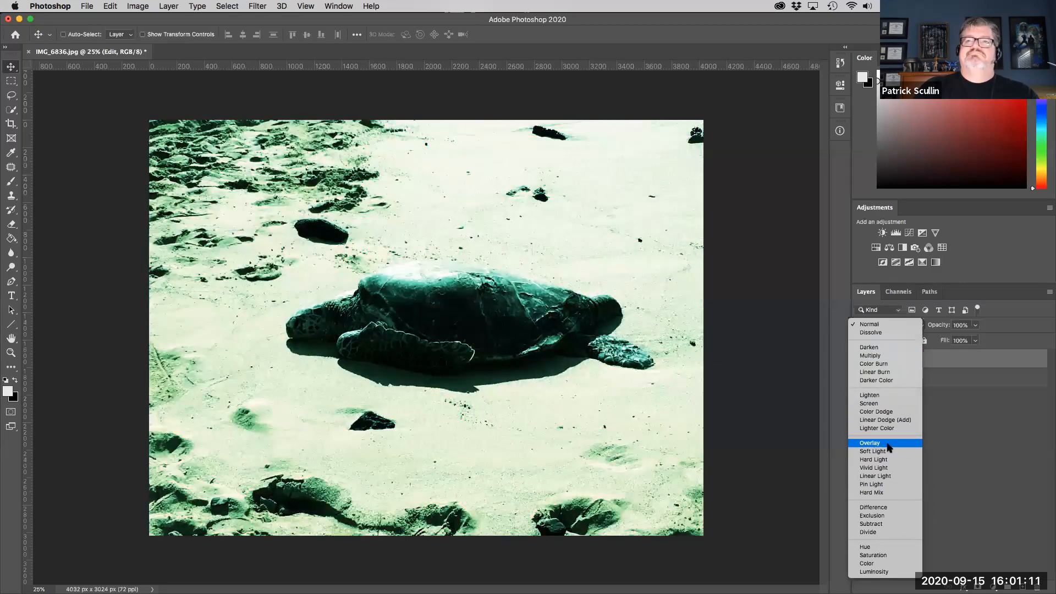
left_click(887, 443)
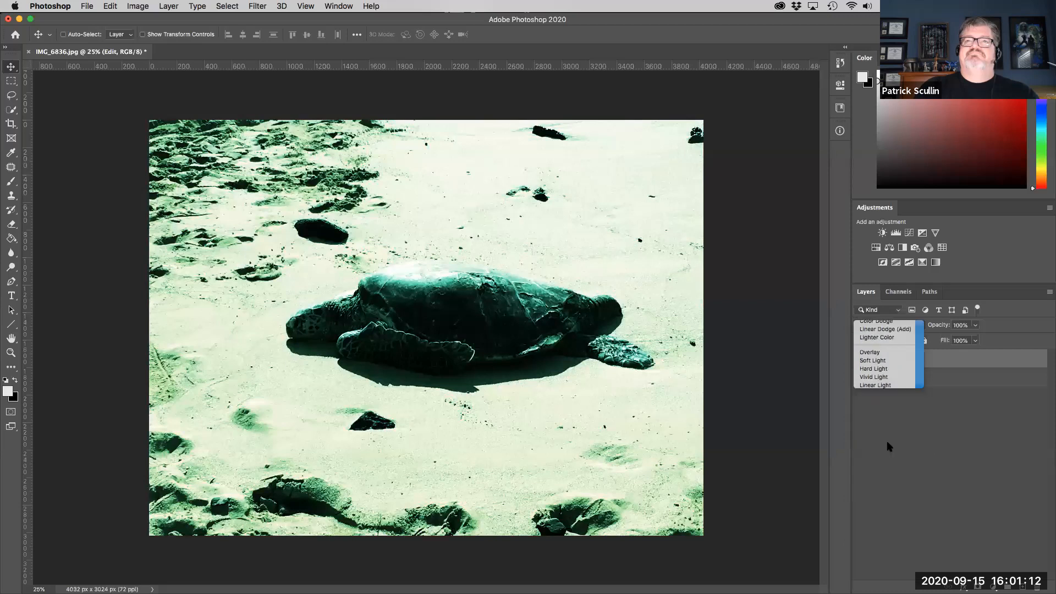
left_click(976, 327)
left_click_drag(978, 337, 949, 338)
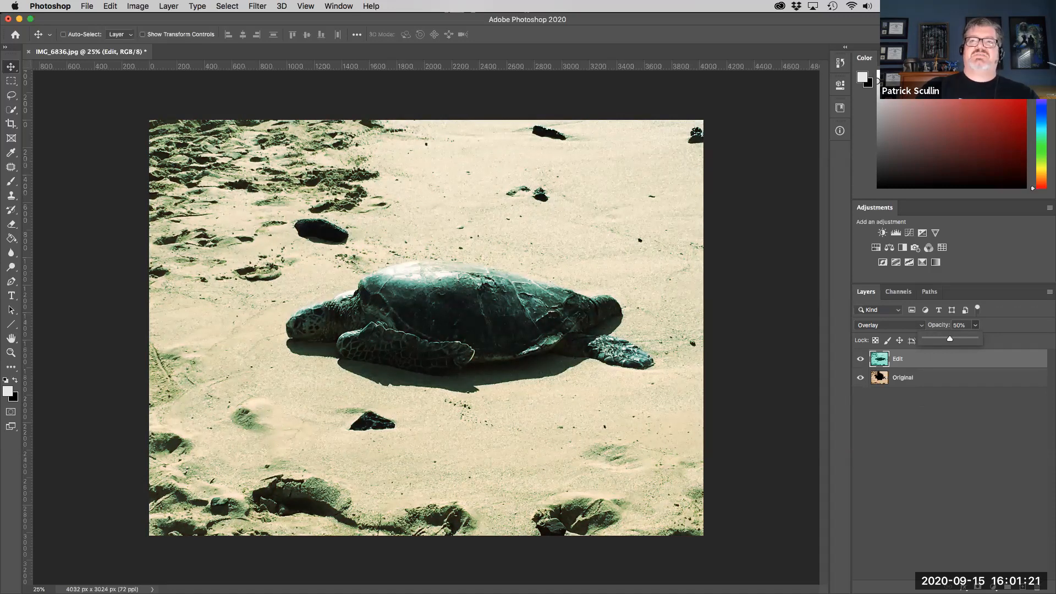
Step: Toggle the Edit layer's visibility to compare the image with and without the tinted overlay
left_click(861, 360)
left_click(861, 360)
left_click(861, 360)
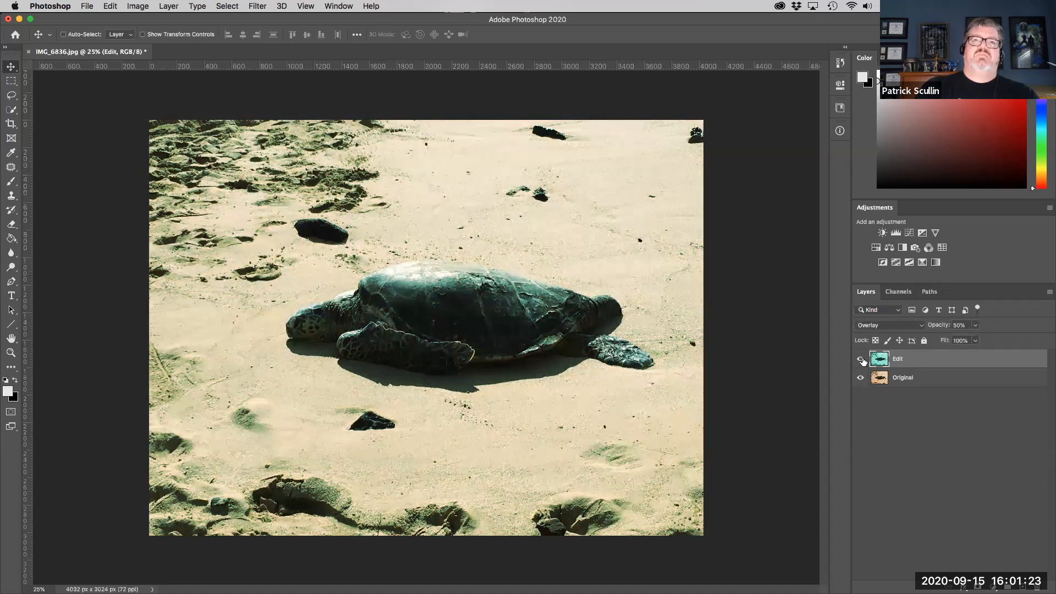
left_click(862, 360)
left_click(862, 360)
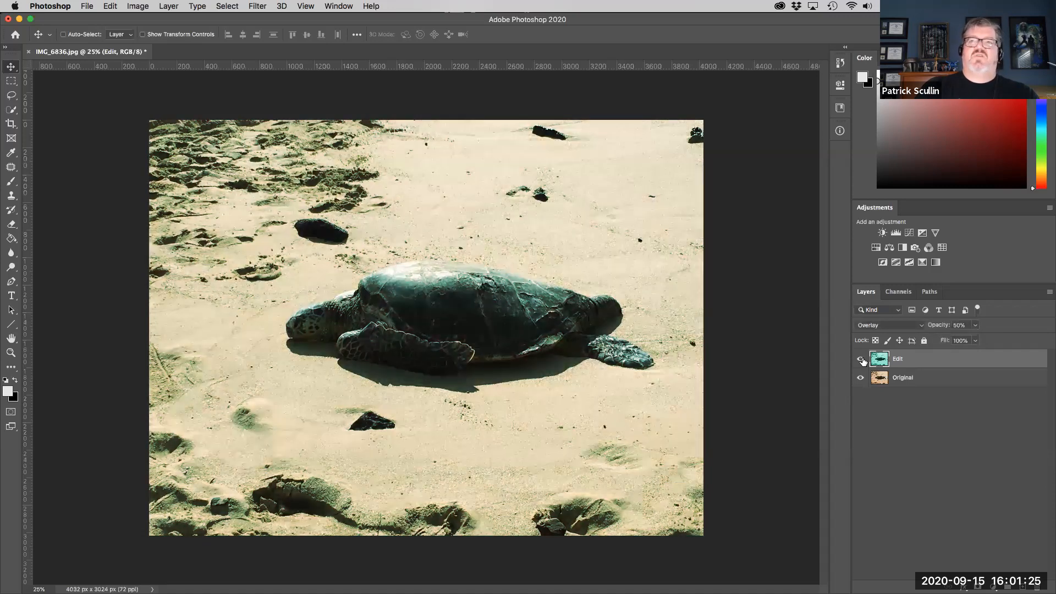
Step: Reduce the Edit layer's opacity to 38%, keeping that layer selected
left_click(975, 325)
left_click_drag(976, 337, 969, 340)
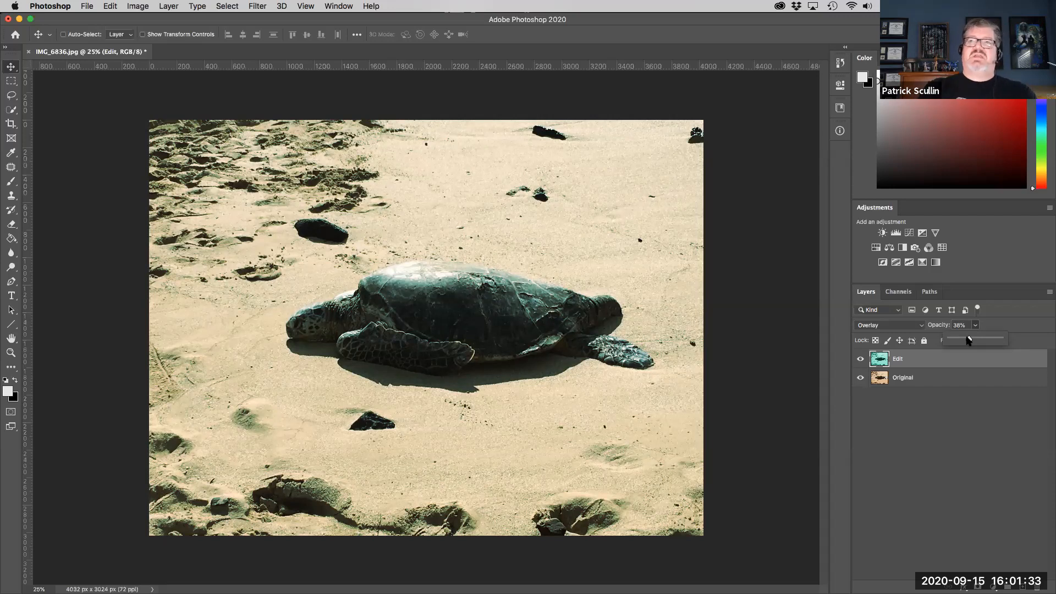
left_click(941, 400)
left_click(935, 362)
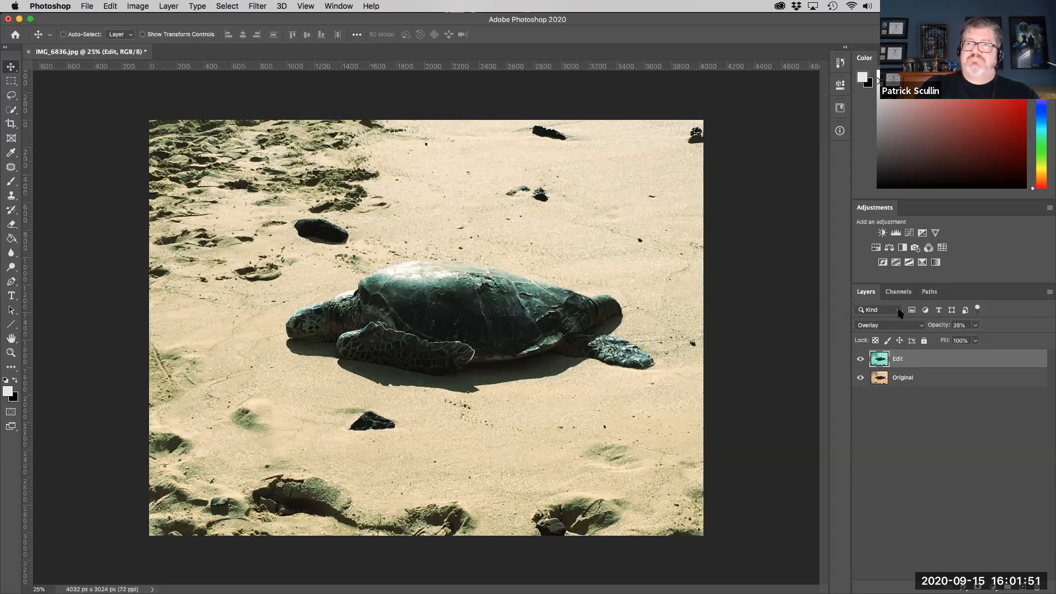
Step: Create a layer group named Edits and move the Edit layer into it
left_click(1049, 292)
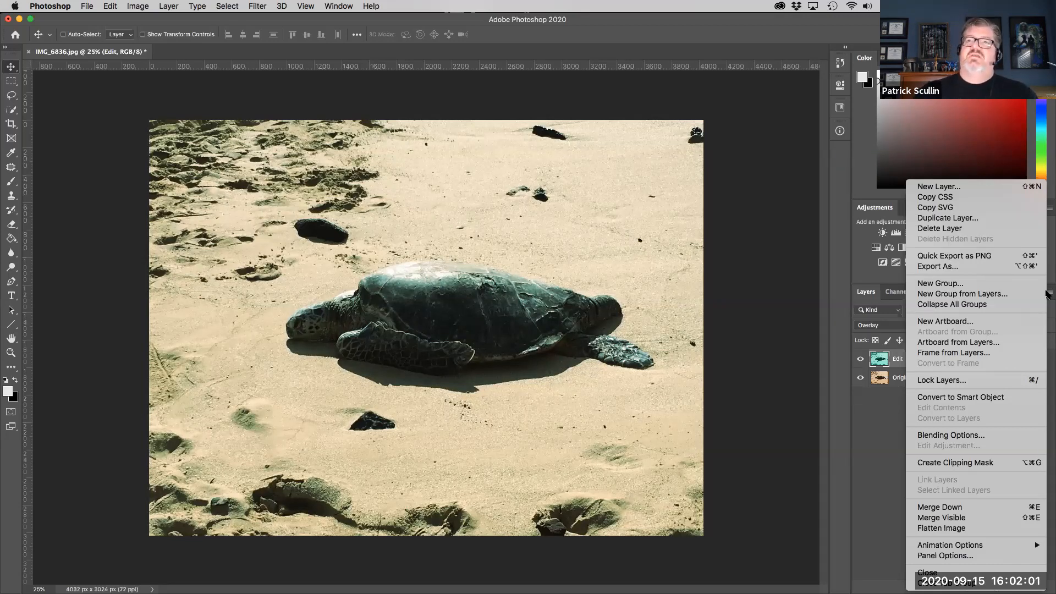
left_click(1003, 283)
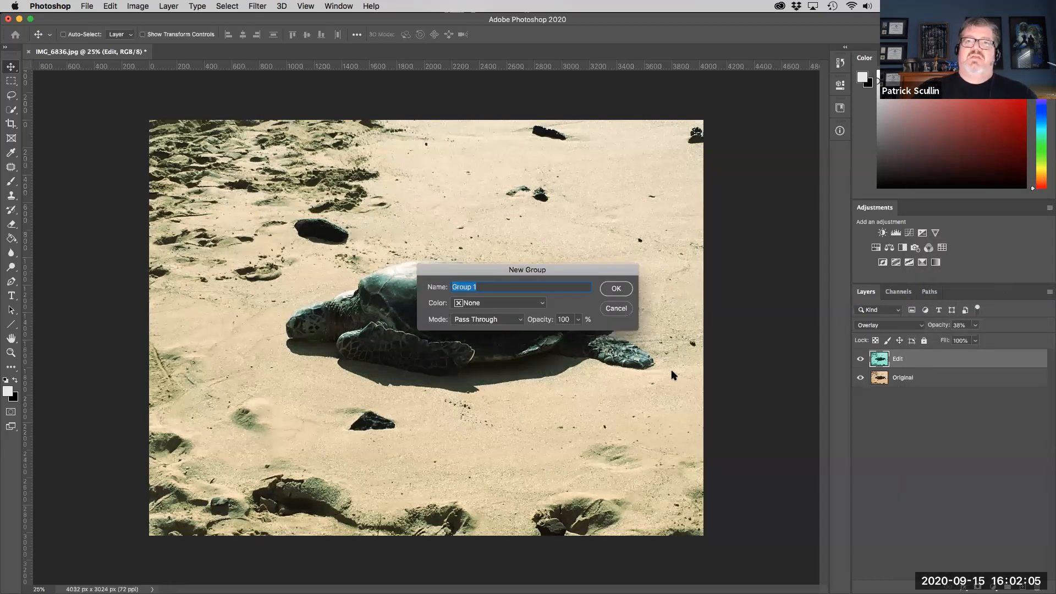
type("Edits")
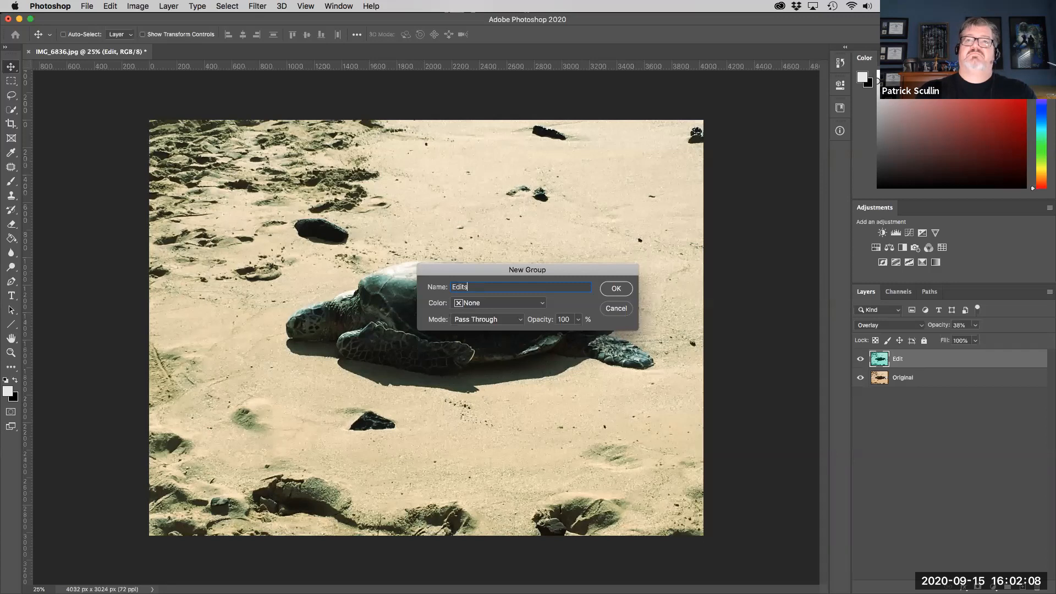
key("Return")
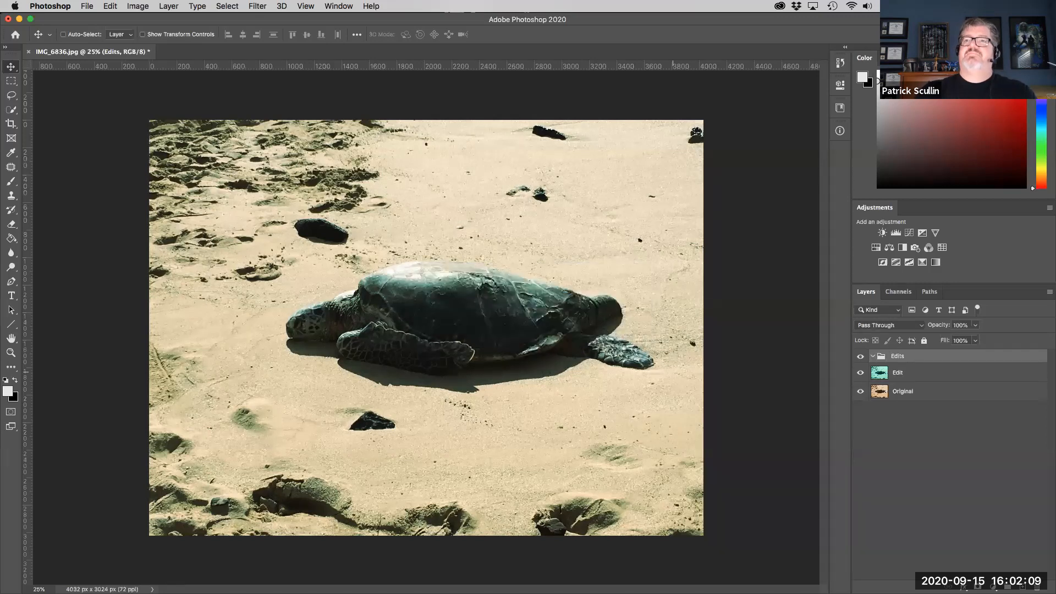
left_click(926, 373)
left_click_drag(925, 373, 931, 358)
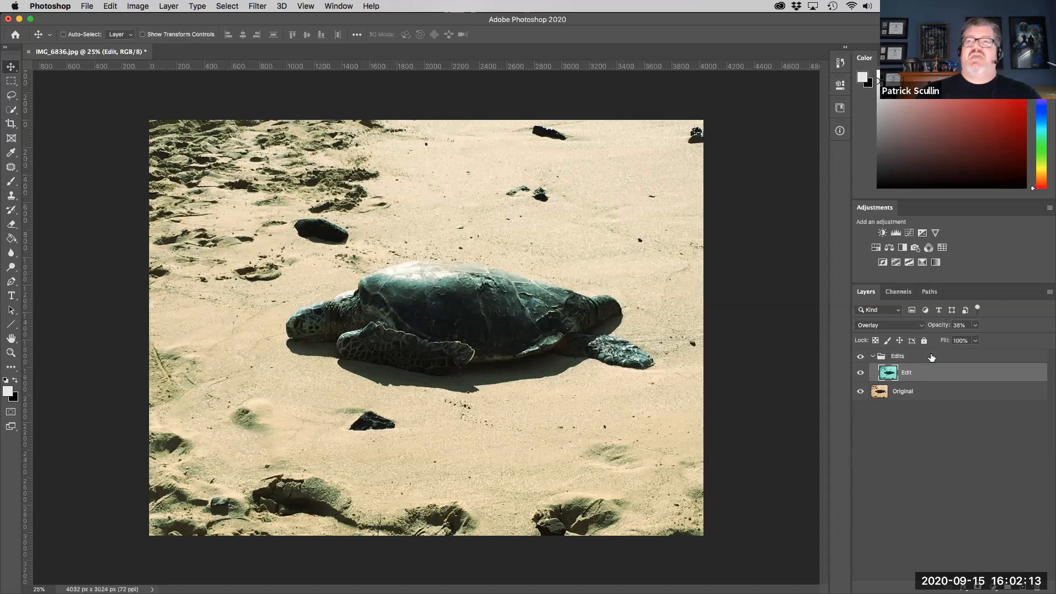
Step: Collapse the Edits group in the layer stack
left_click(873, 358)
left_click(873, 356)
left_click(872, 356)
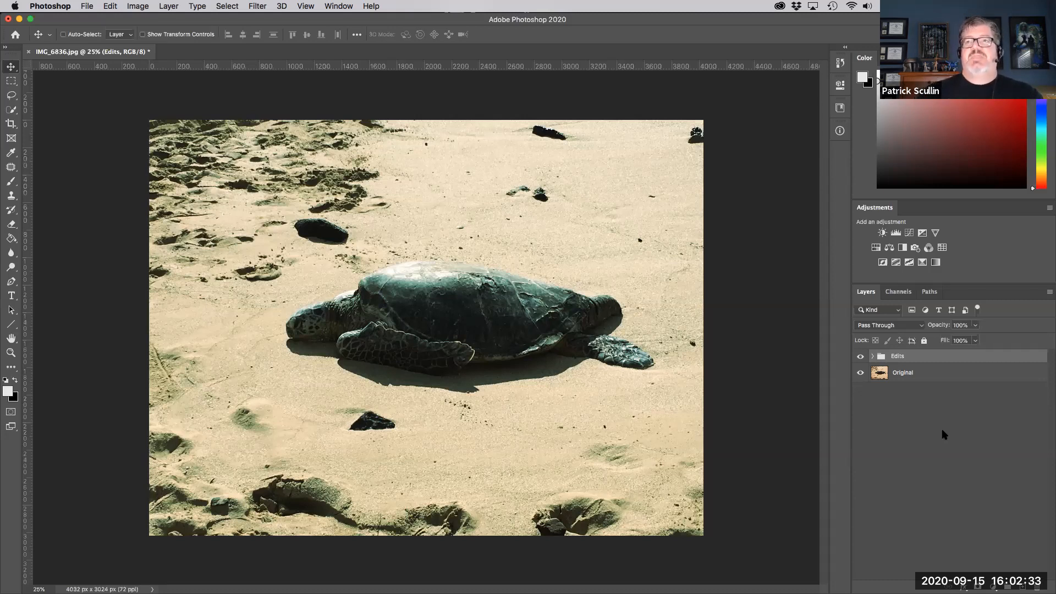
Step: Toggle the Edits group's visibility several times to compare the tinted image with the original photo
left_click(860, 359)
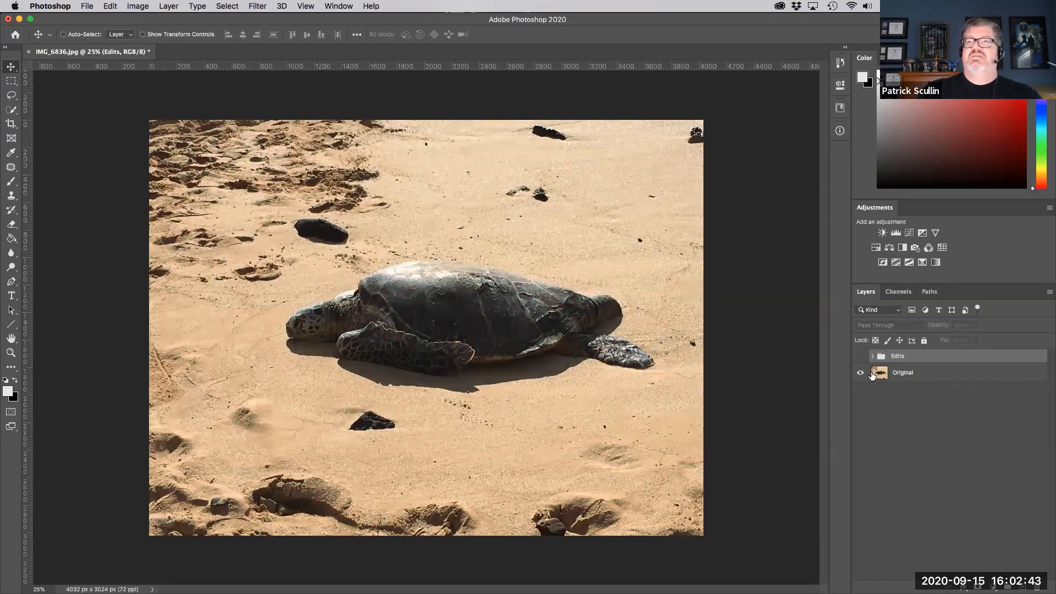
left_click(861, 358)
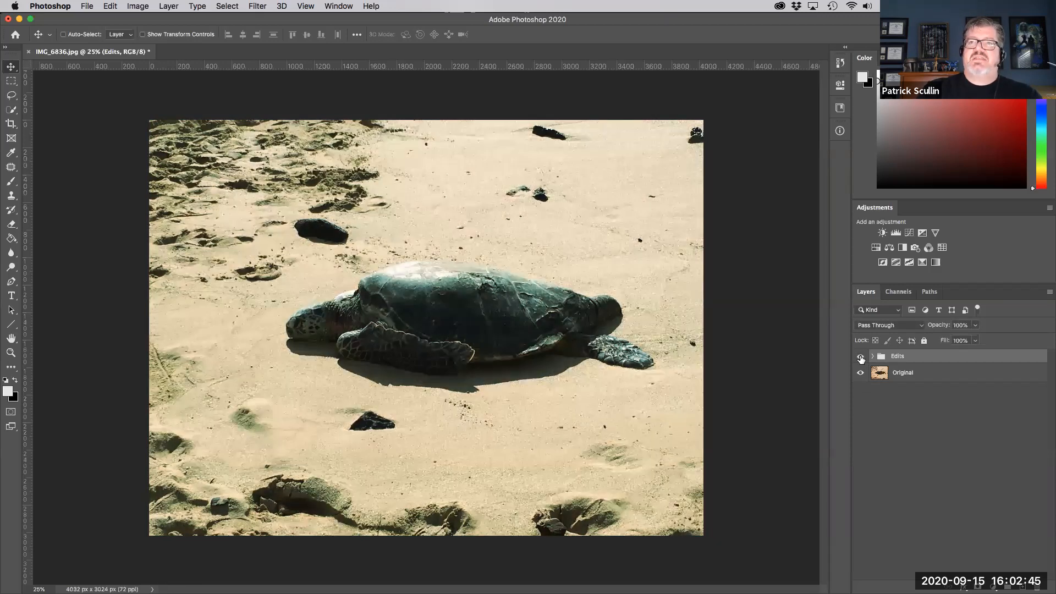
left_click(861, 358)
left_click(861, 358)
left_click(861, 359)
left_click(861, 358)
left_click(861, 359)
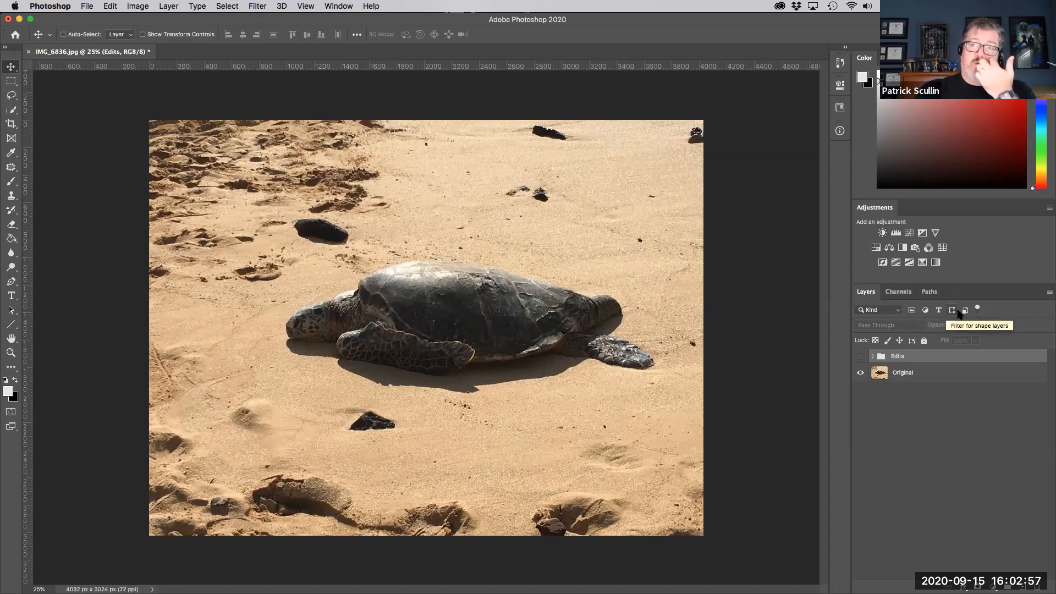
Step: Filter the layer list to pixel layers only and clear that filter again
left_click(911, 310)
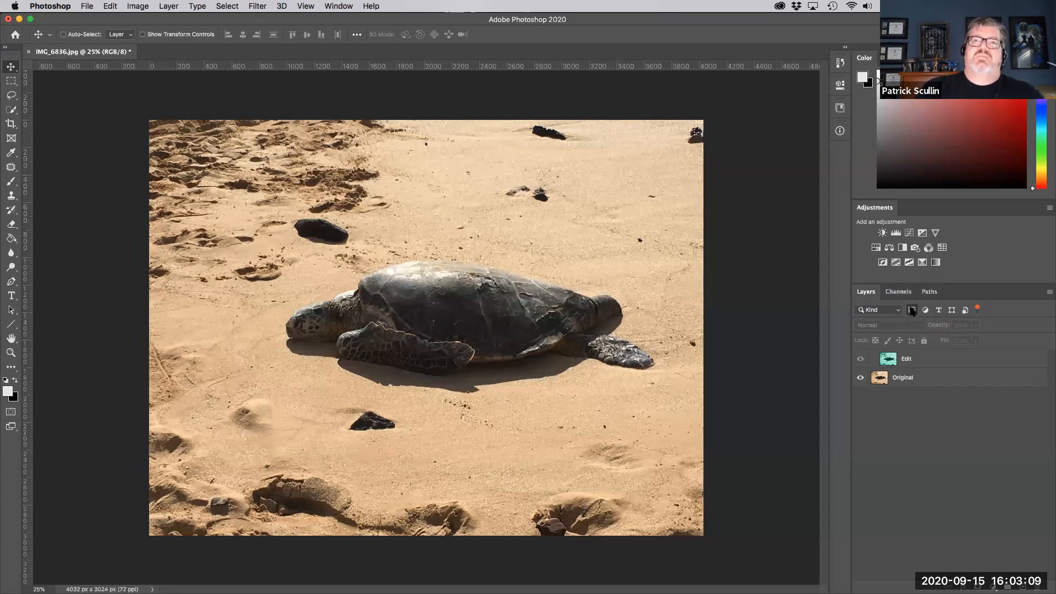
left_click(912, 311)
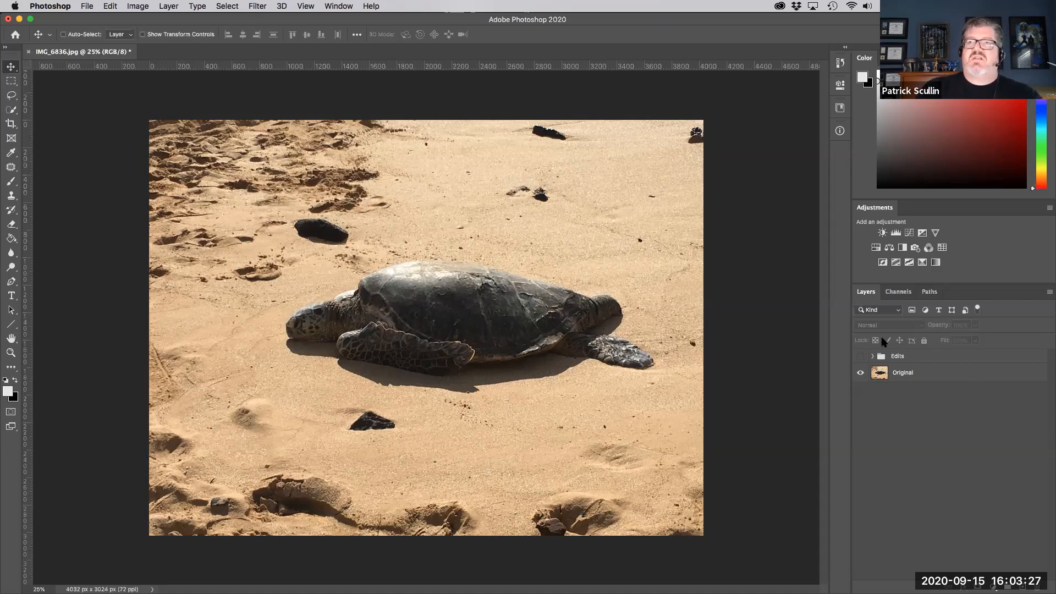
Step: Show the Edits group again and select it, reviewing the merge commands available for it
left_click(860, 357)
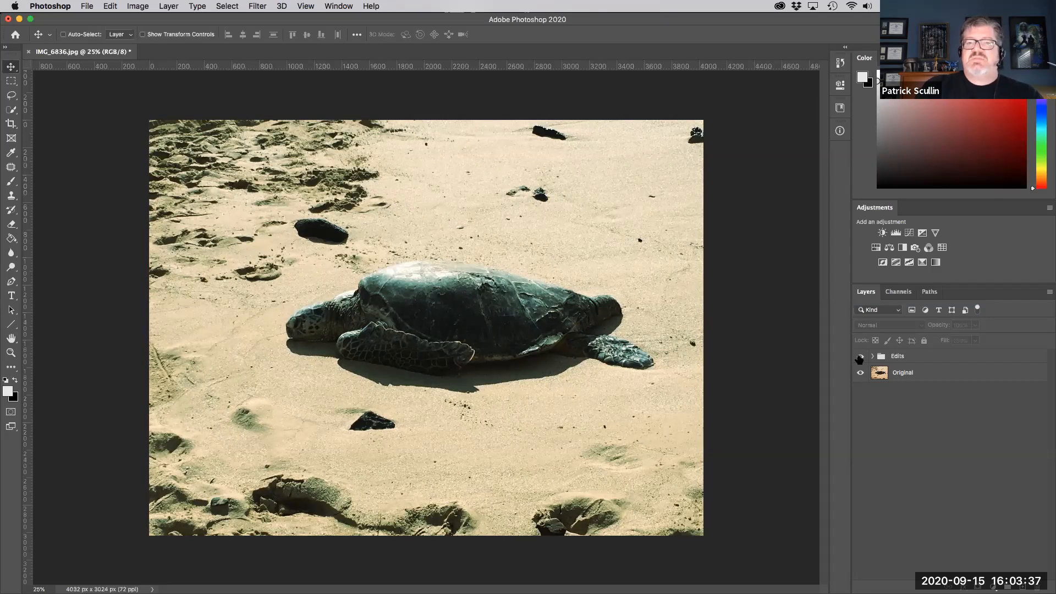
left_click(977, 357)
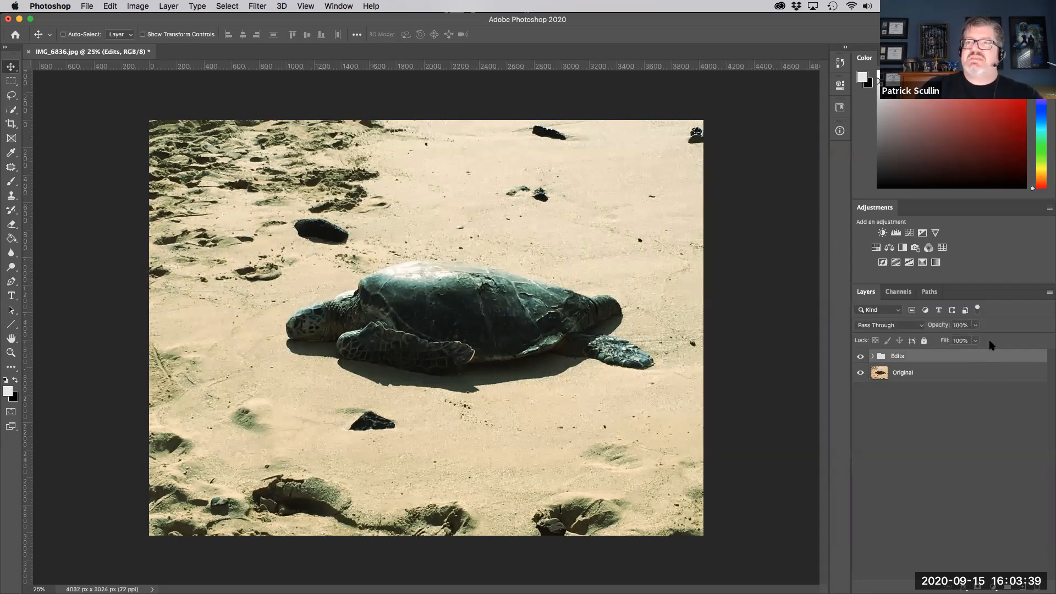
left_click(1049, 292)
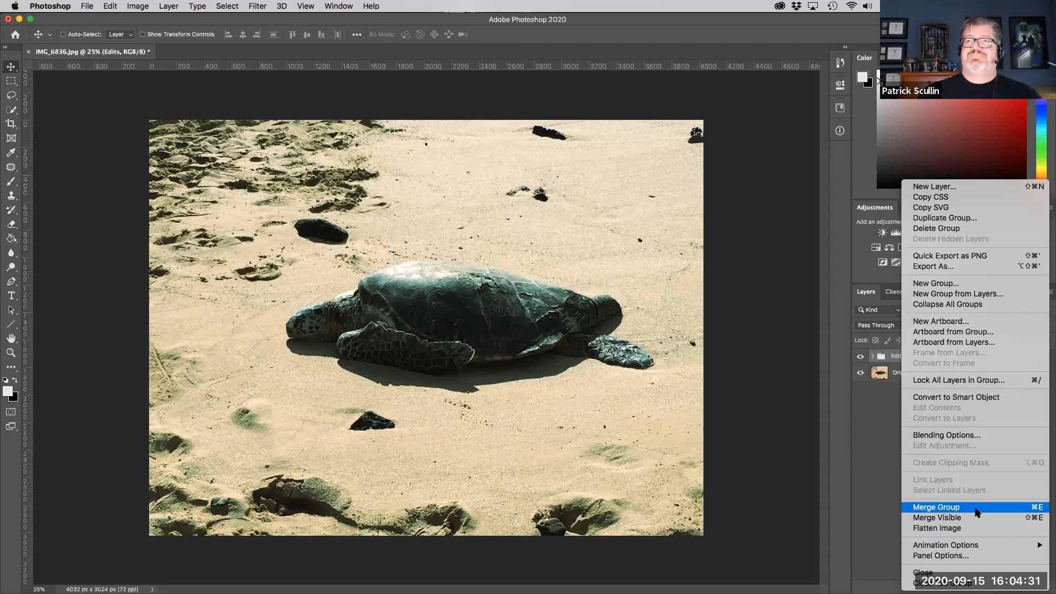
left_click(871, 424)
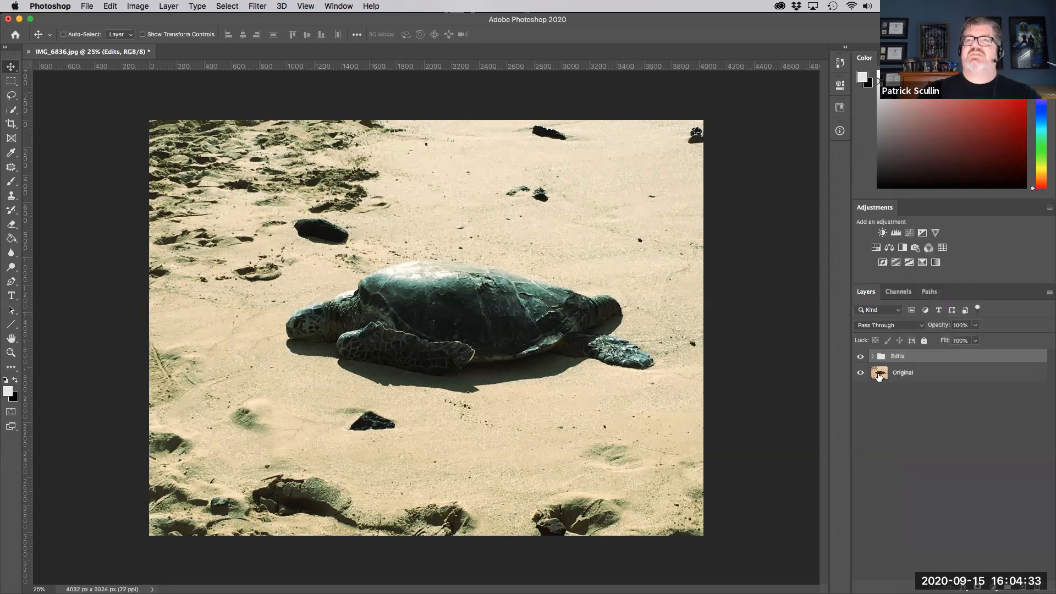
Step: Duplicate the Original layer and move the copy above the Edits group
left_click(932, 374)
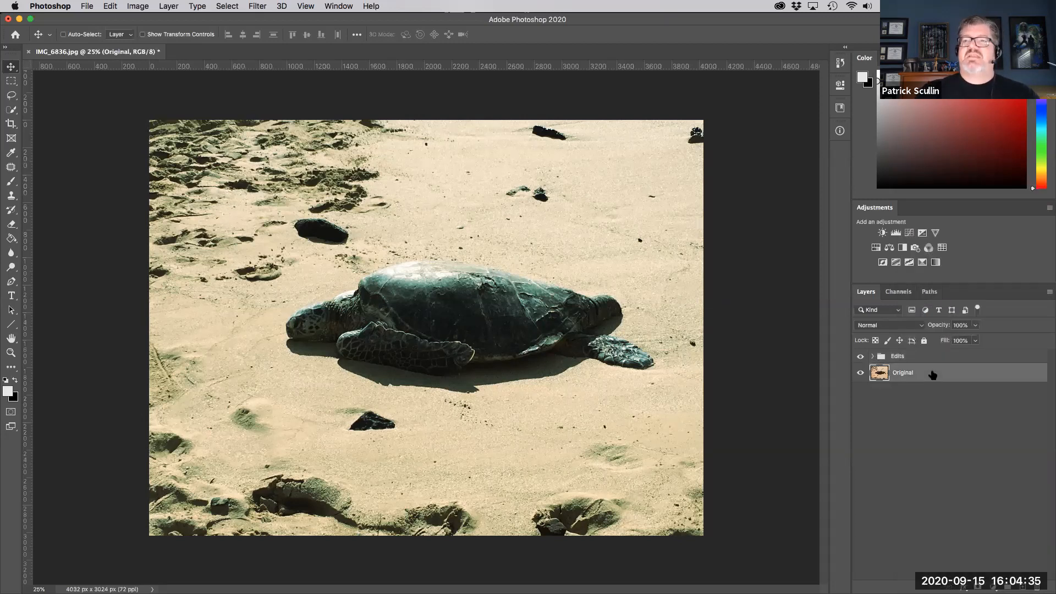
left_click_drag(936, 382, 1022, 588)
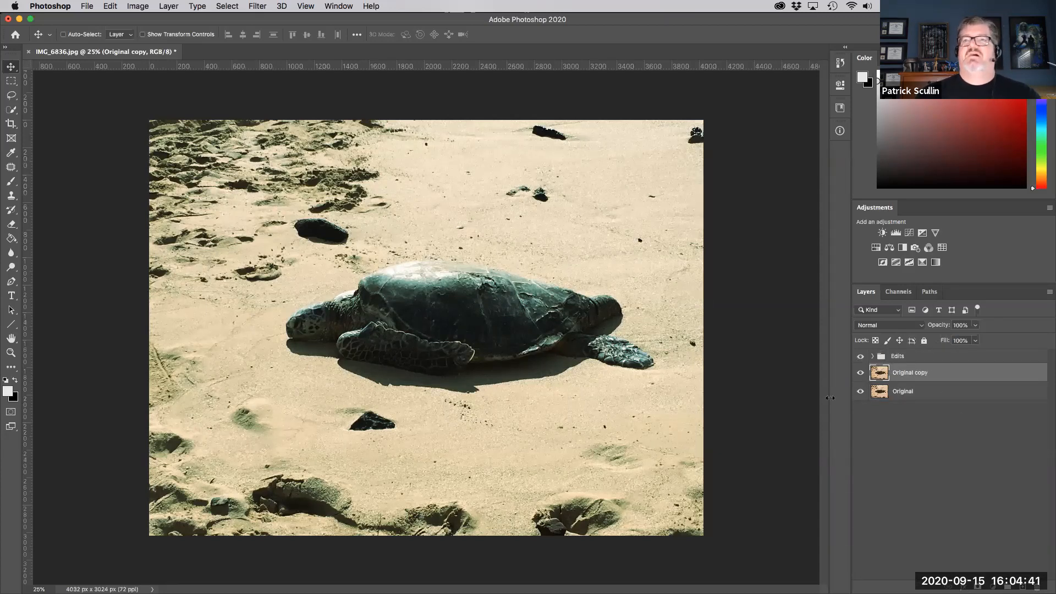
left_click_drag(878, 374, 874, 352)
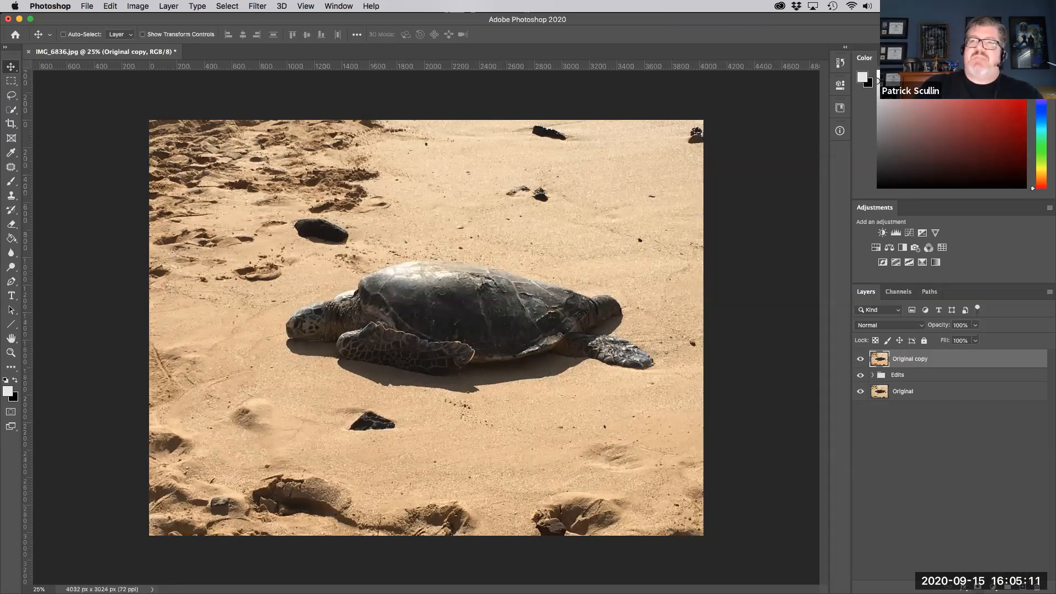
Step: Add a layer mask to the Original copy layer and rename that layer Turtle Mask
left_click(979, 587)
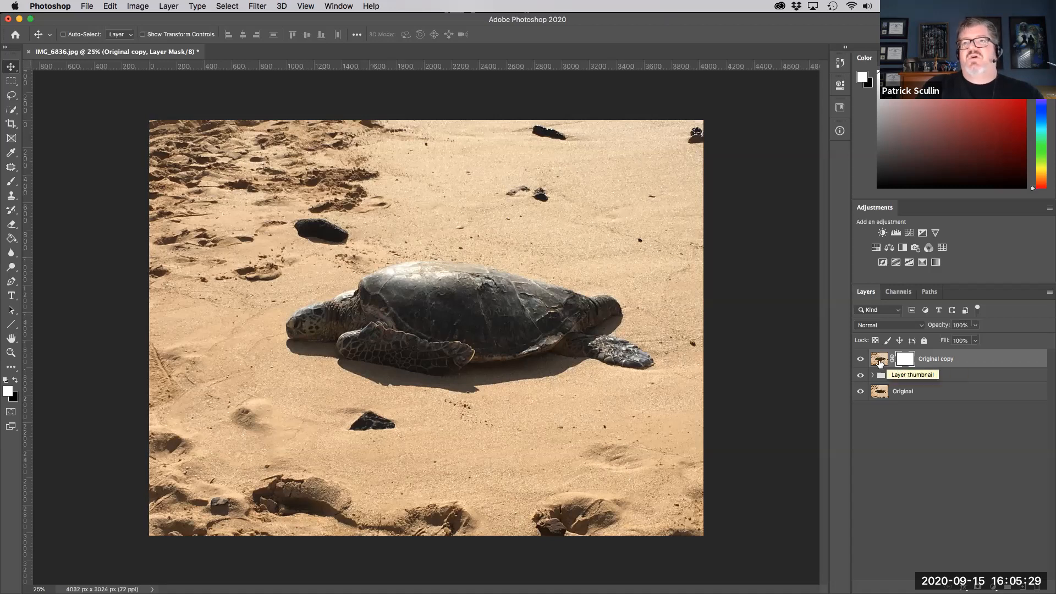
left_click(880, 360)
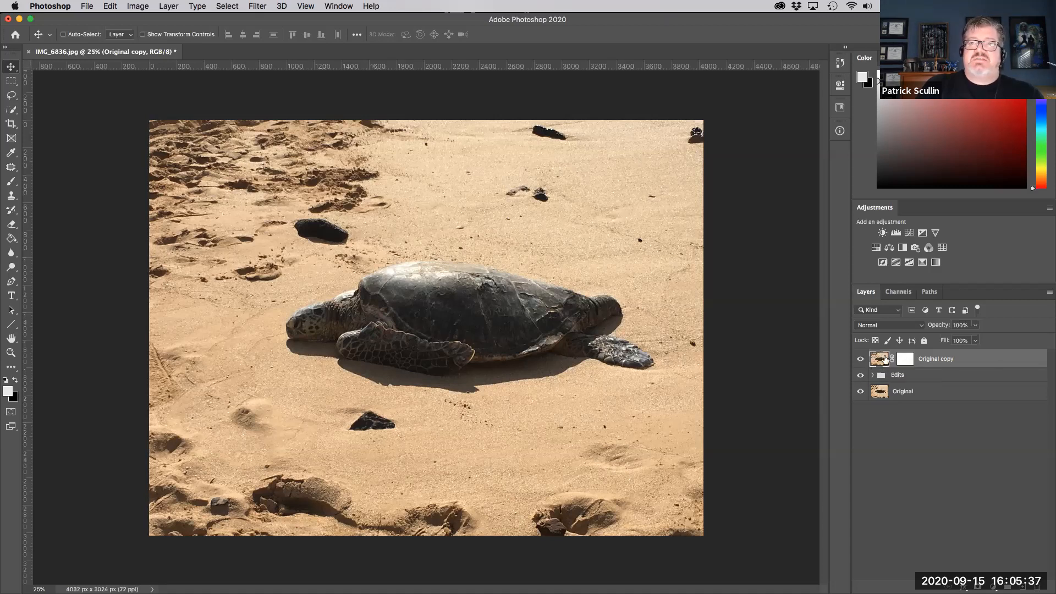
left_click(907, 361)
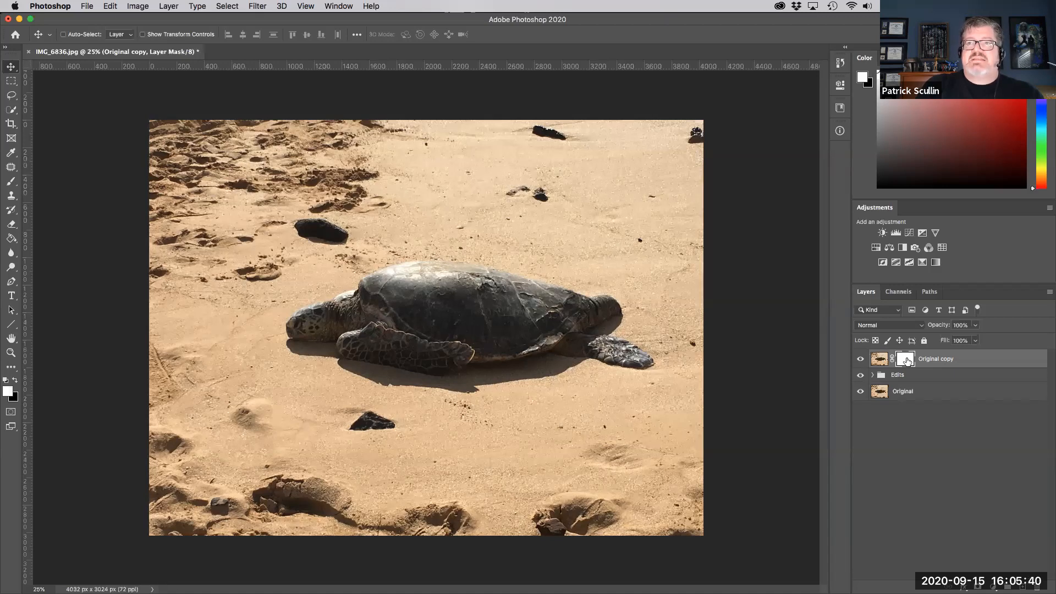
double_click(943, 359)
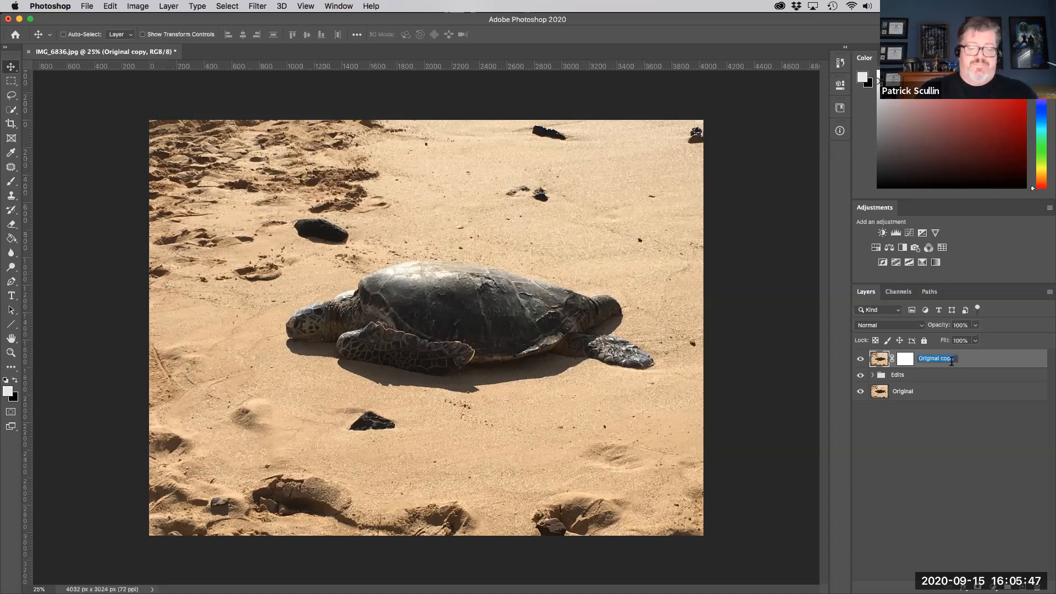
type("Turtle Mask")
key("Return")
left_click(899, 360)
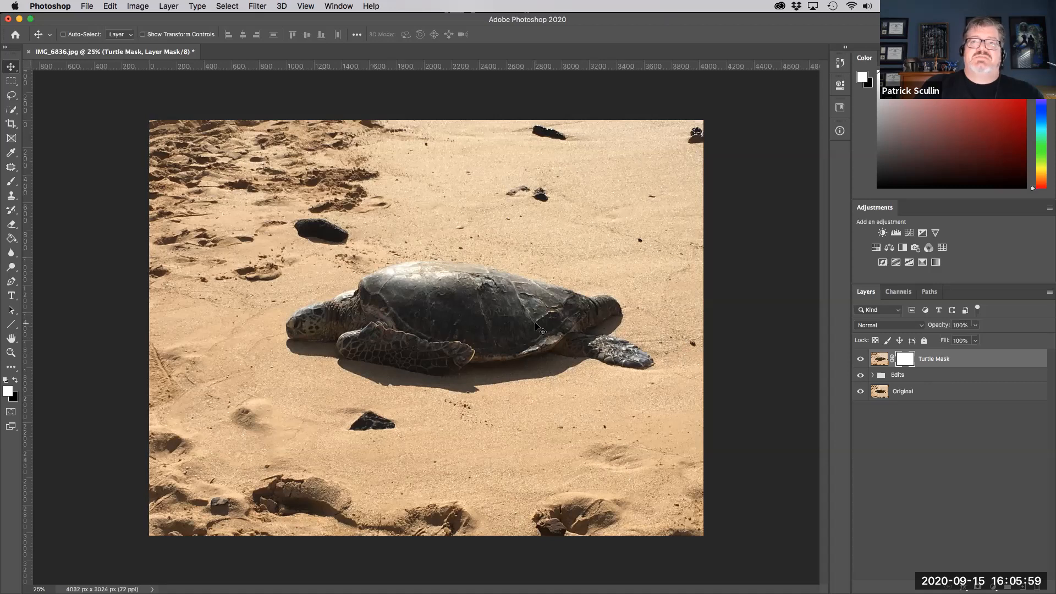
Step: Select the turtle and its shadow with the Quick Selection tool on the Turtle Mask layer's image
left_click(11, 109)
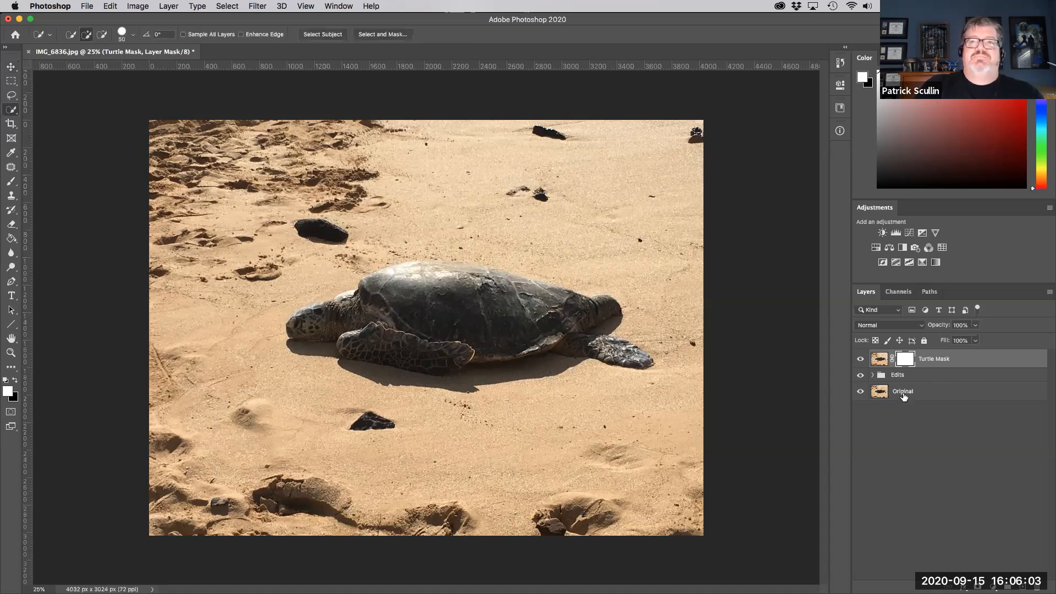
left_click(879, 359)
mouse_move(299, 325)
left_mouse_down()
mouse_move(374, 302)
mouse_move(532, 305)
left_mouse_up()
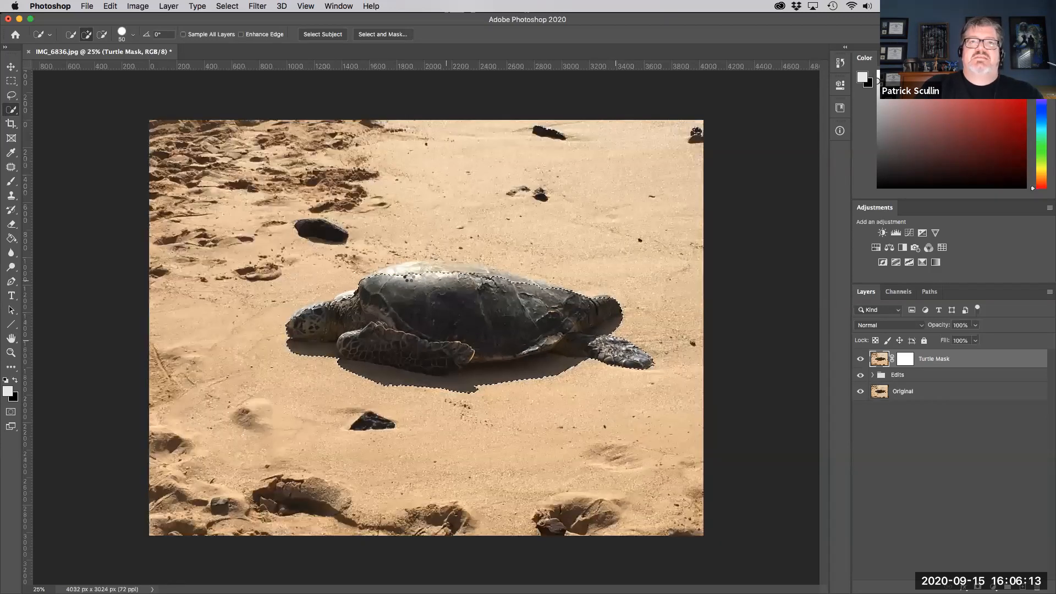
left_click_drag(396, 276, 507, 280)
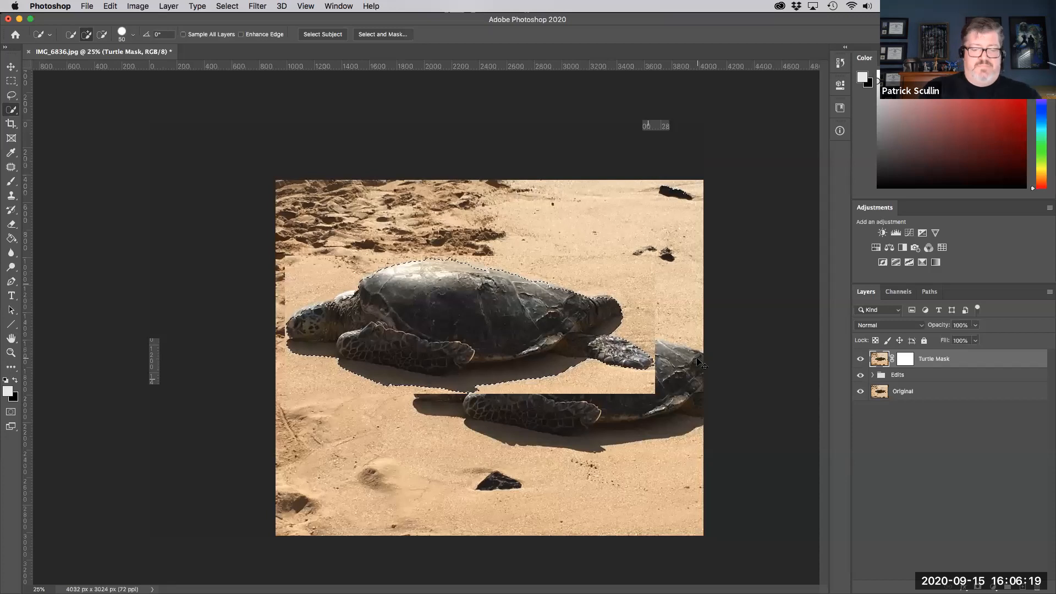
key("super+0")
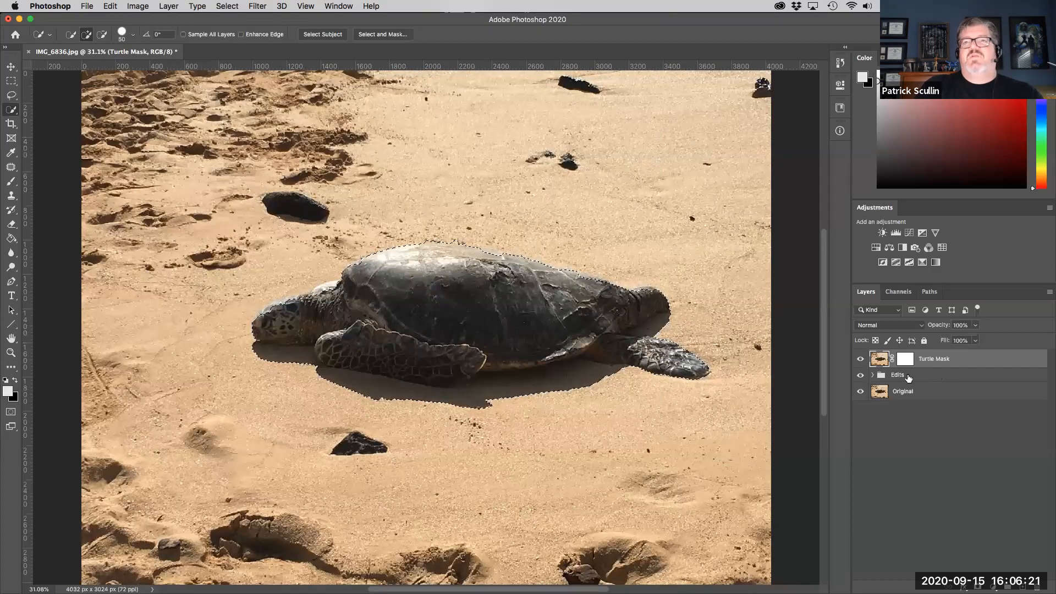
Step: Fill the turtle selection with black at 100% opacity on the Turtle Mask layer's mask and deselect
left_click(906, 361)
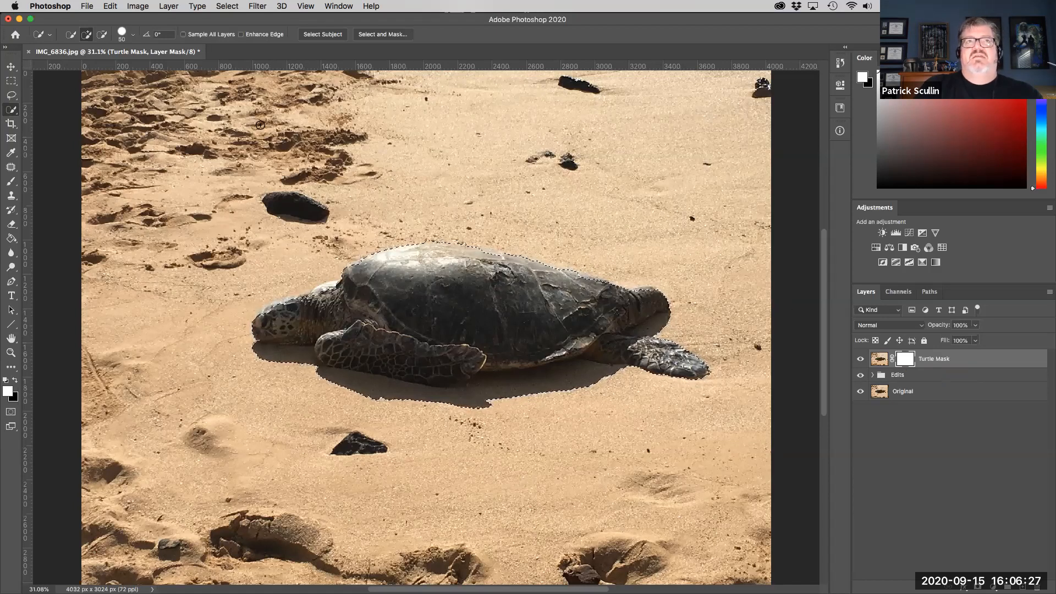
left_click(112, 6)
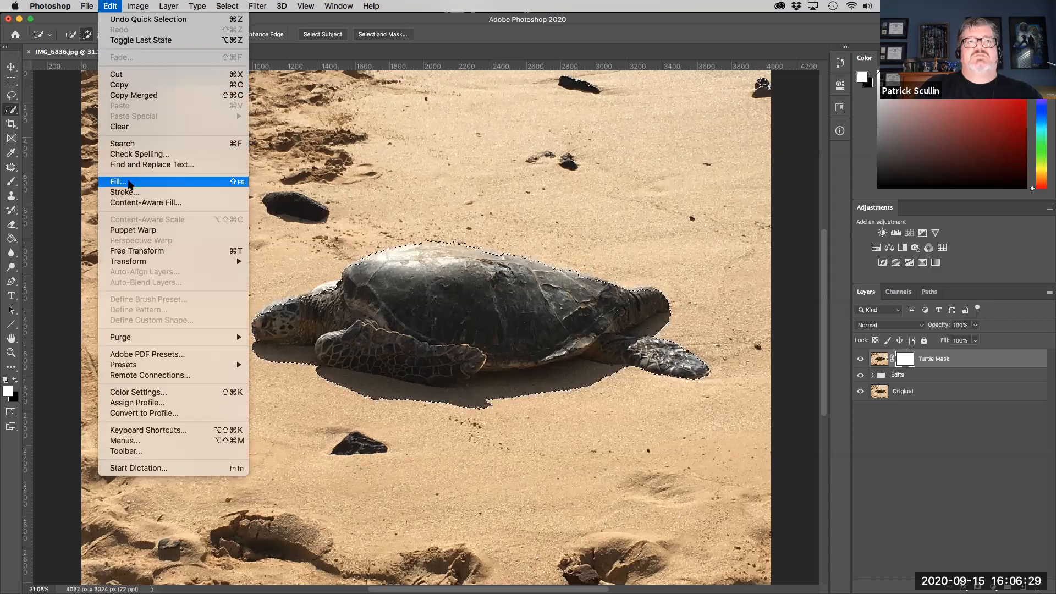
left_click(129, 183)
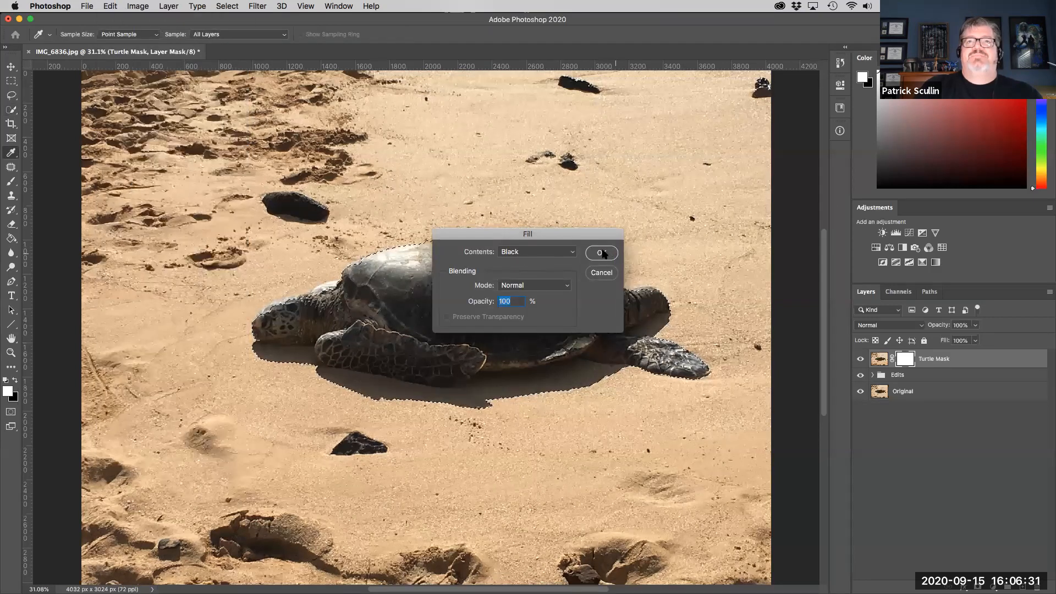
left_click(602, 253)
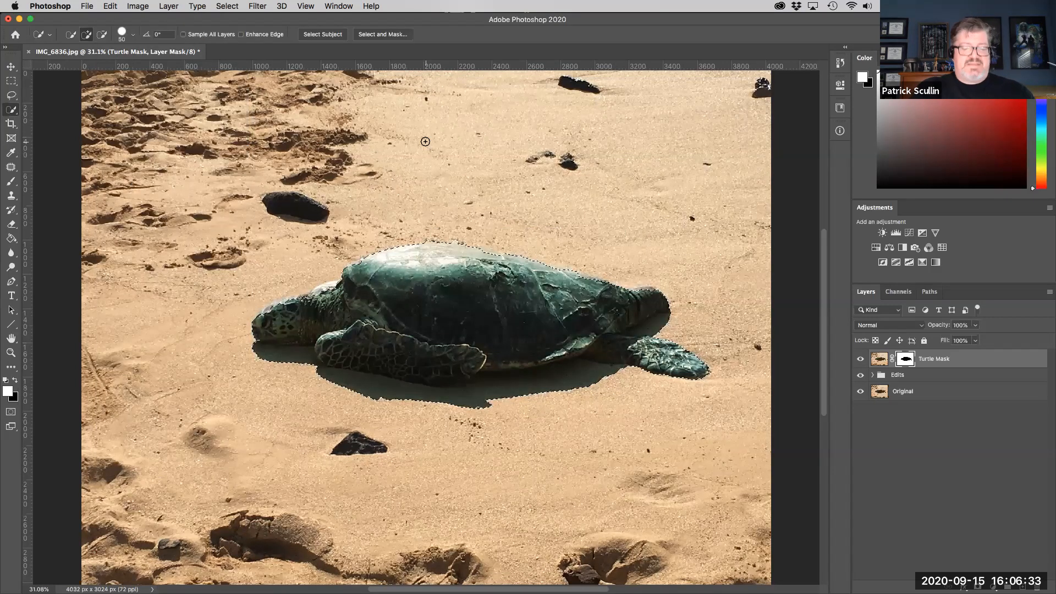
key("super+d")
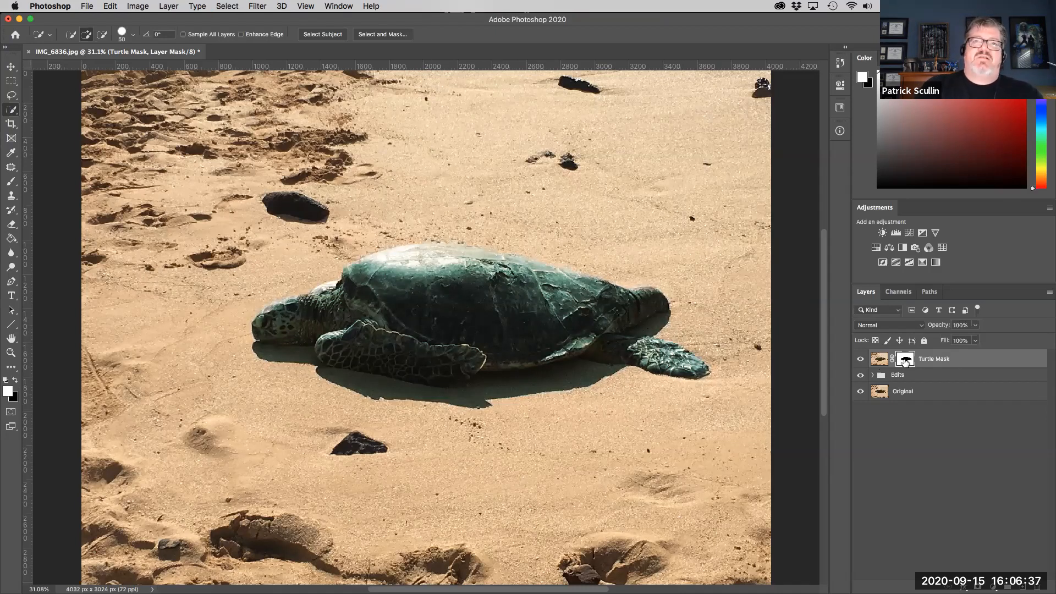
Step: Toggle the Turtle Mask layer's visibility to compare the result, and inspect the contents of the Edits group
left_click(861, 361)
left_click(860, 360)
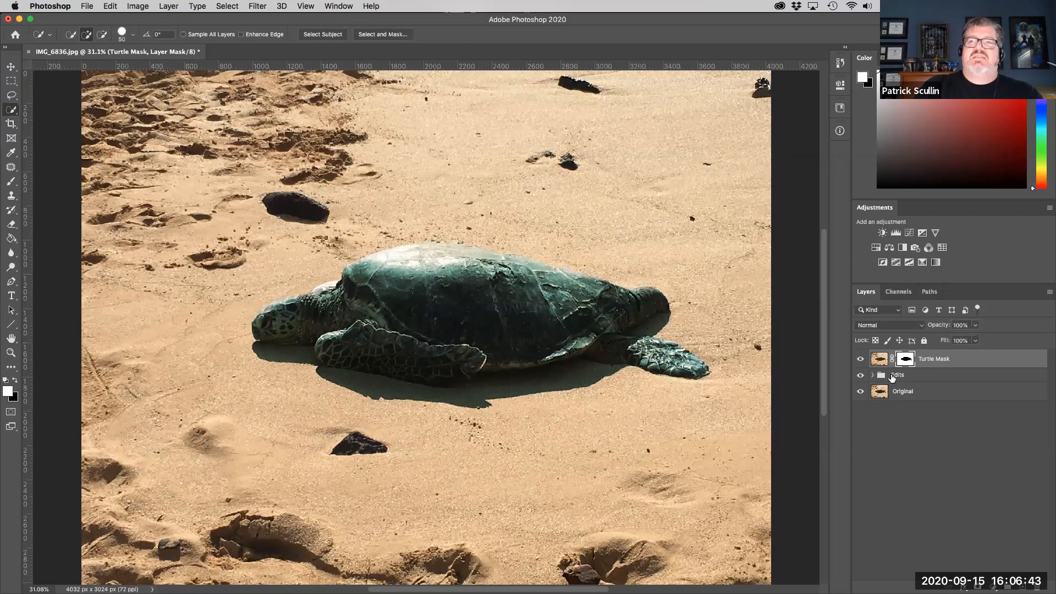
left_click(874, 375)
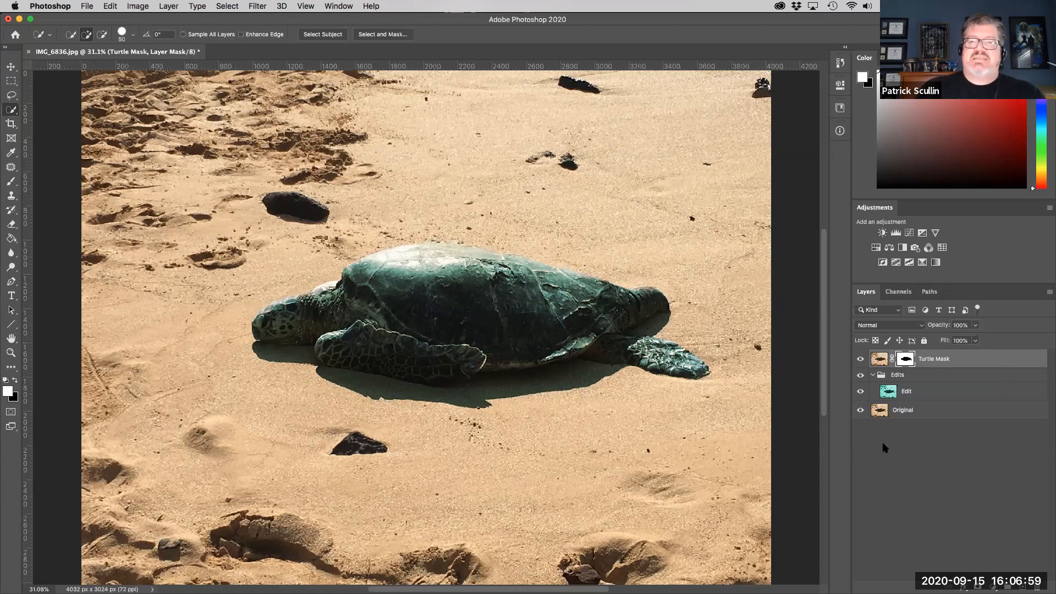
left_click(872, 374)
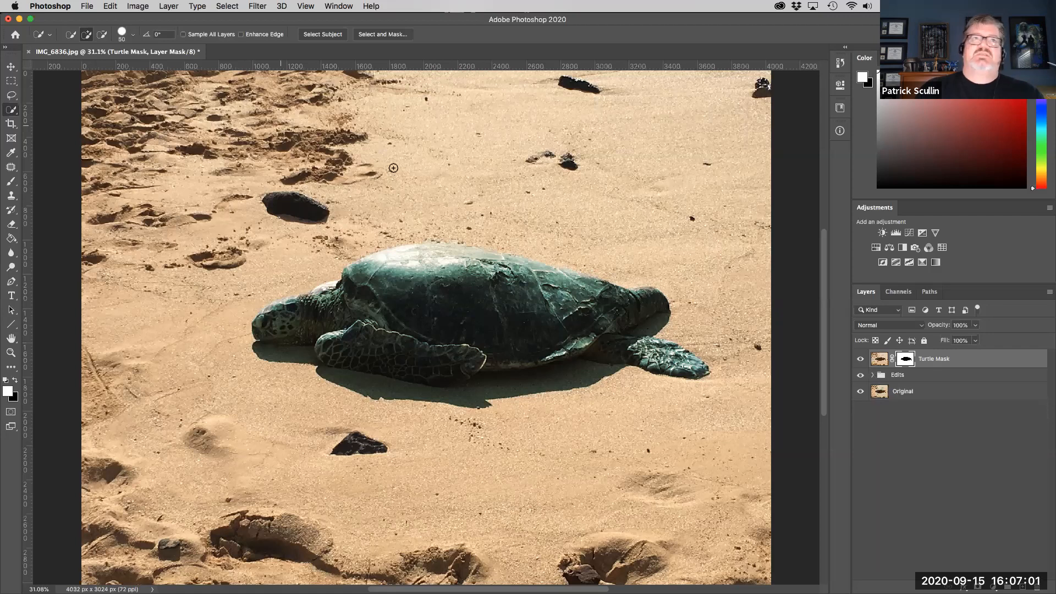
Step: Open the Save As dialog for the layered turtle image
left_click(83, 7)
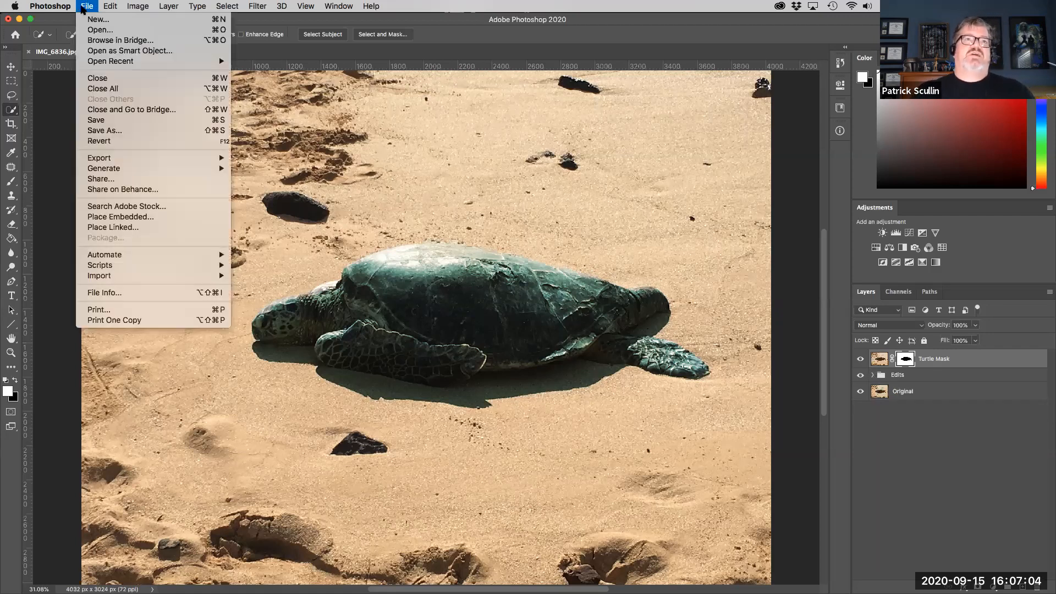
left_click(134, 131)
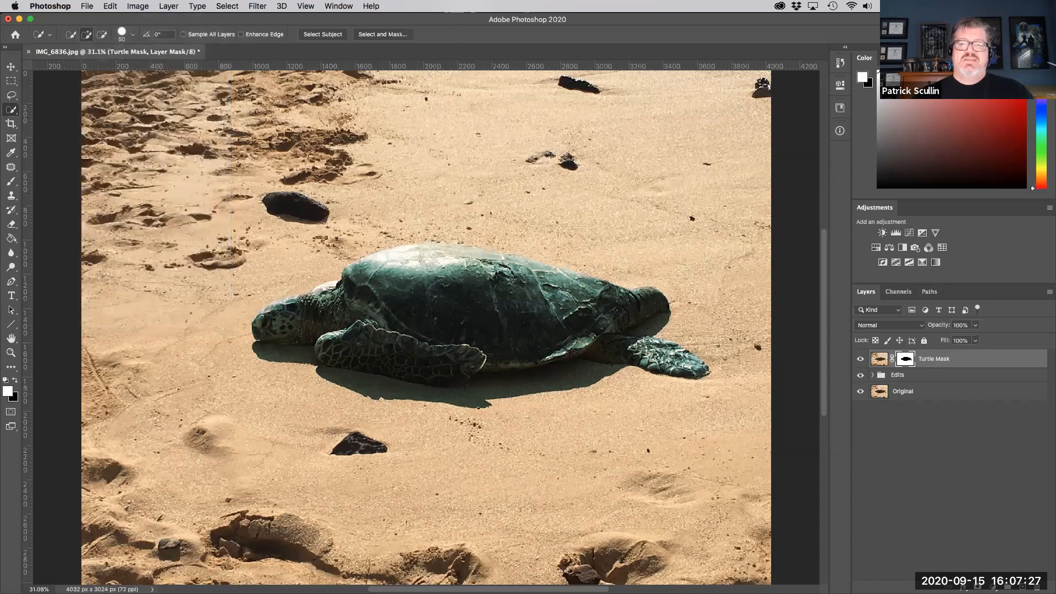